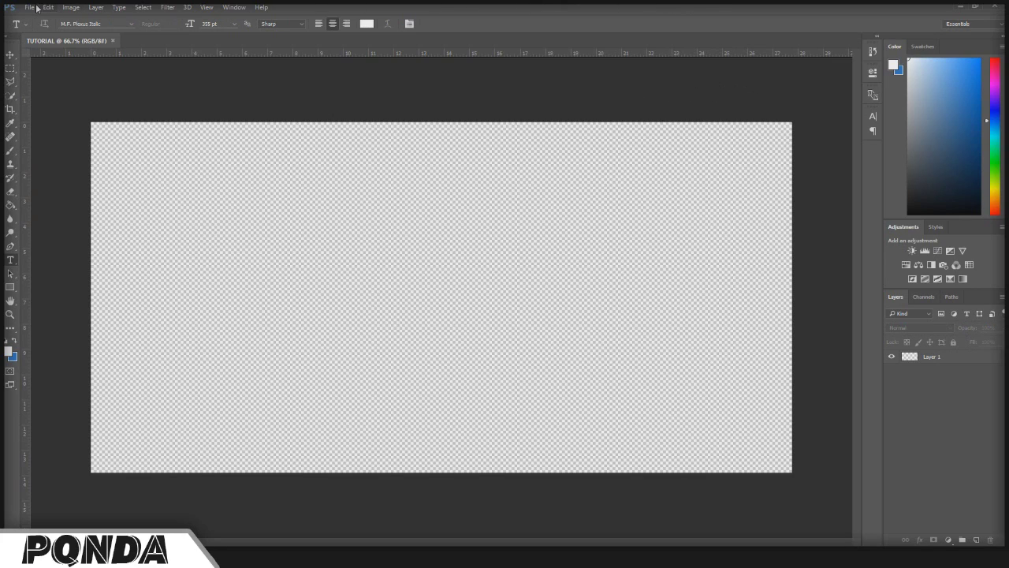
click(30, 7)
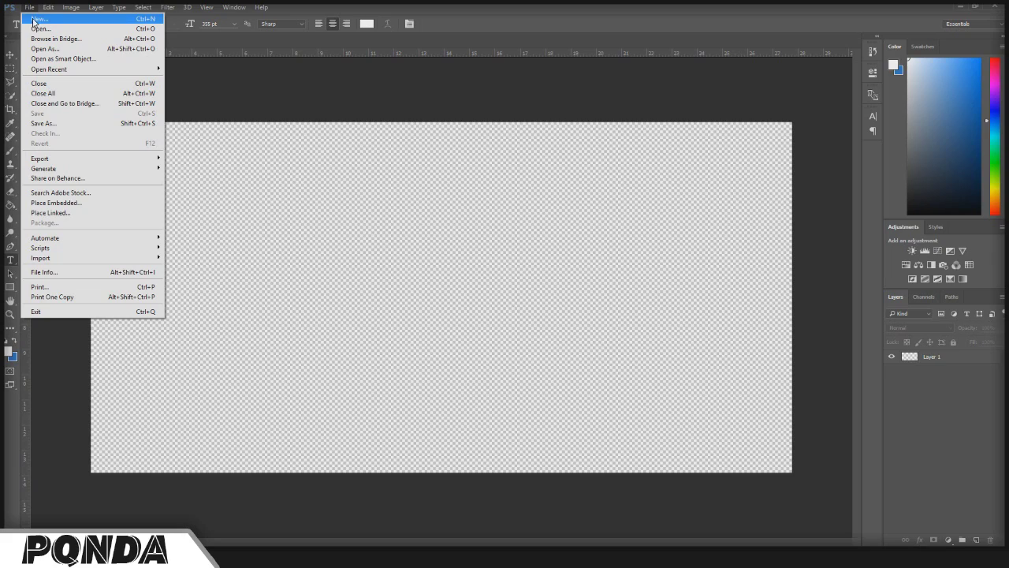
click(35, 18)
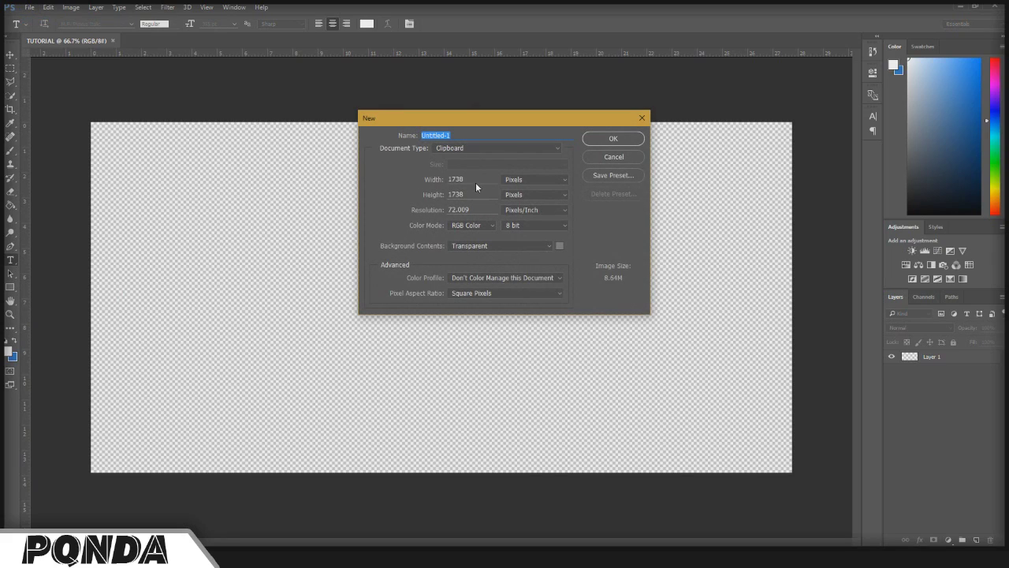
click(426, 183)
text(2000)
key(Tab)
text(1000)
click(637, 155)
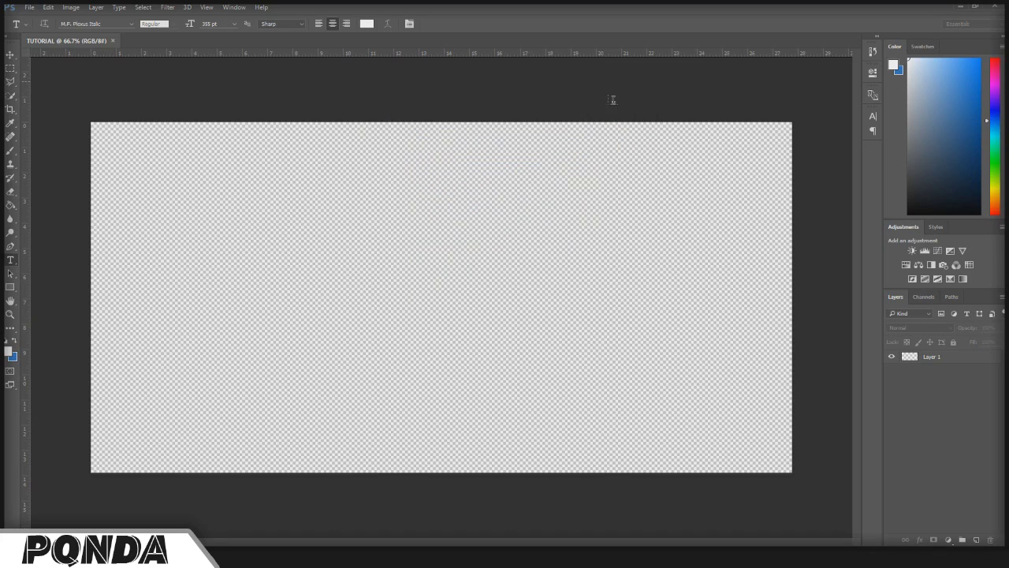
Step: Add the text "PQNDA" on Layer 1 in the M.F. Plexus Italic font and move it toward the middle of the canvas
click(934, 361)
click(308, 298)
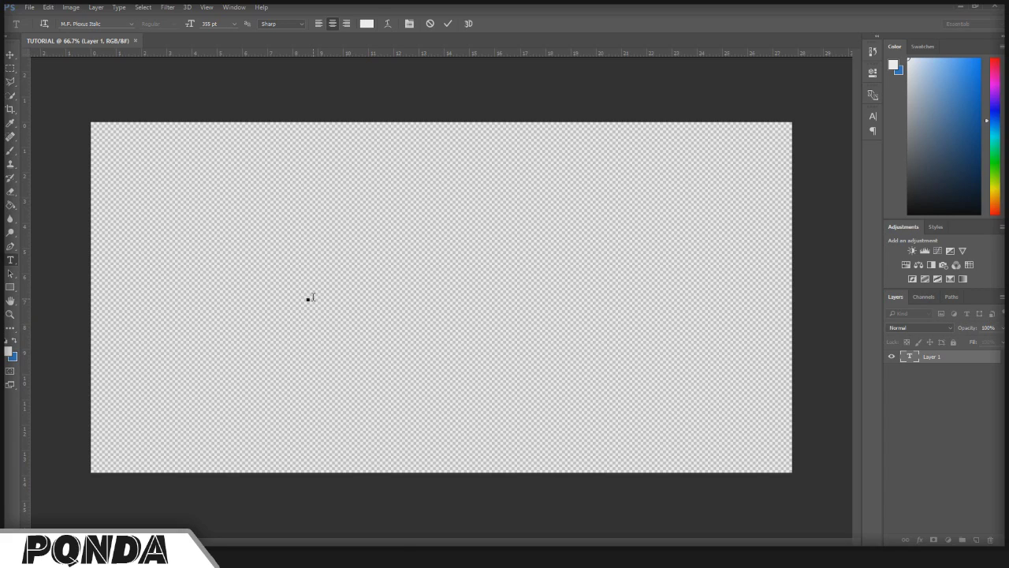
text(PONDA)
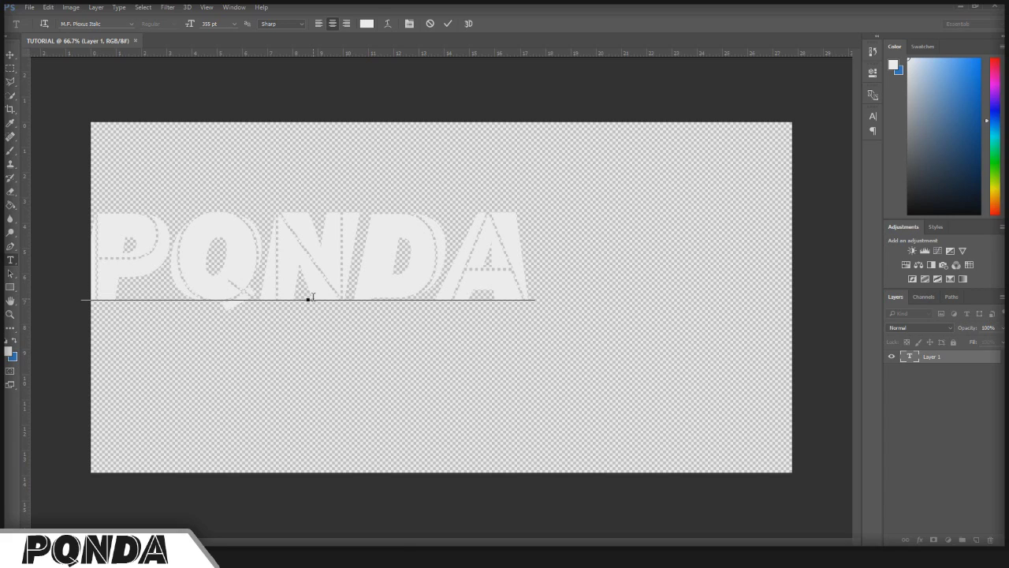
click(10, 55)
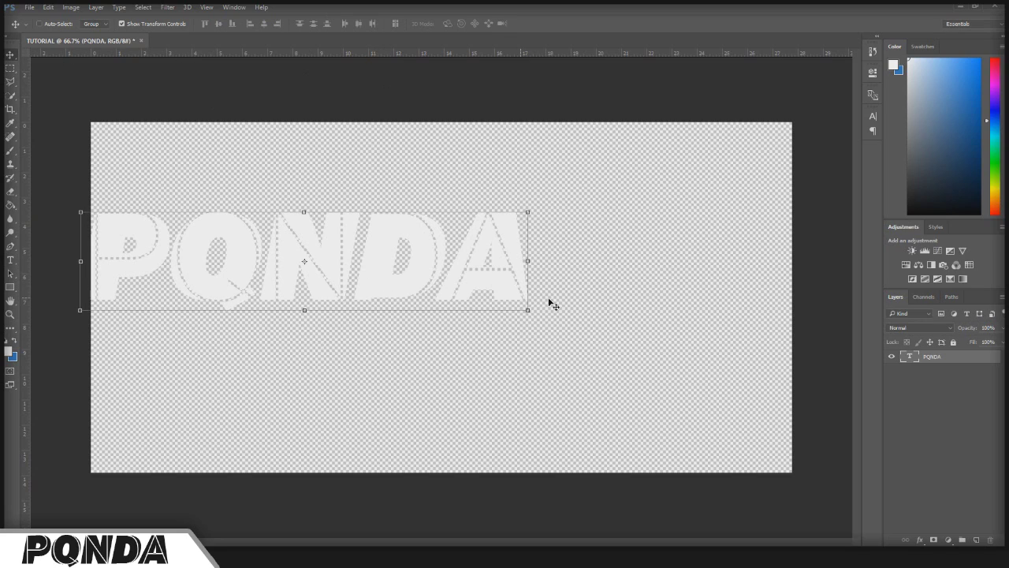
drag(553, 305, 515, 285)
Step: Change the PQNDA text's font to Molot and reposition it slightly lower near the canvas centre
key(t)
click(134, 25)
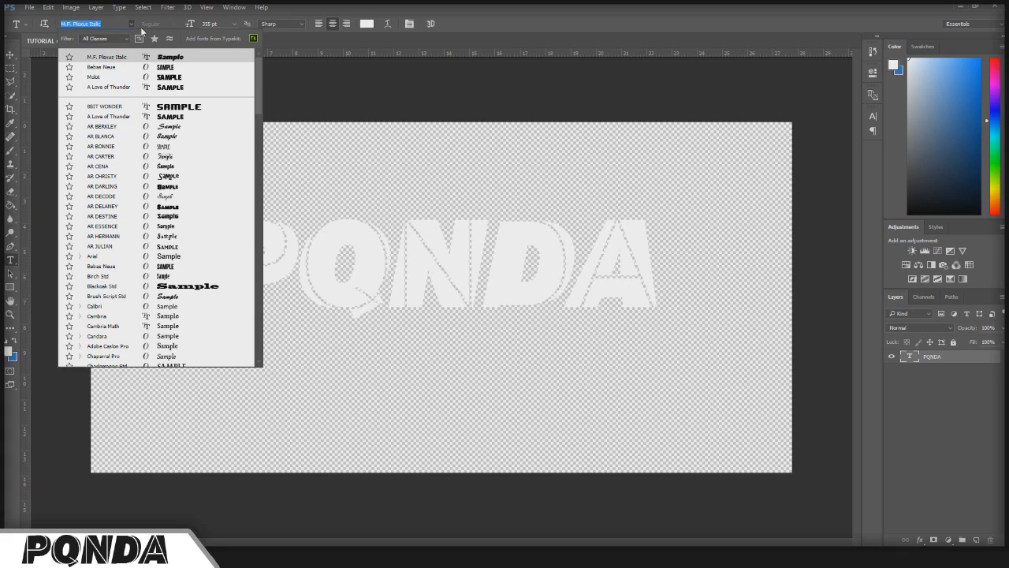
click(176, 79)
key(v)
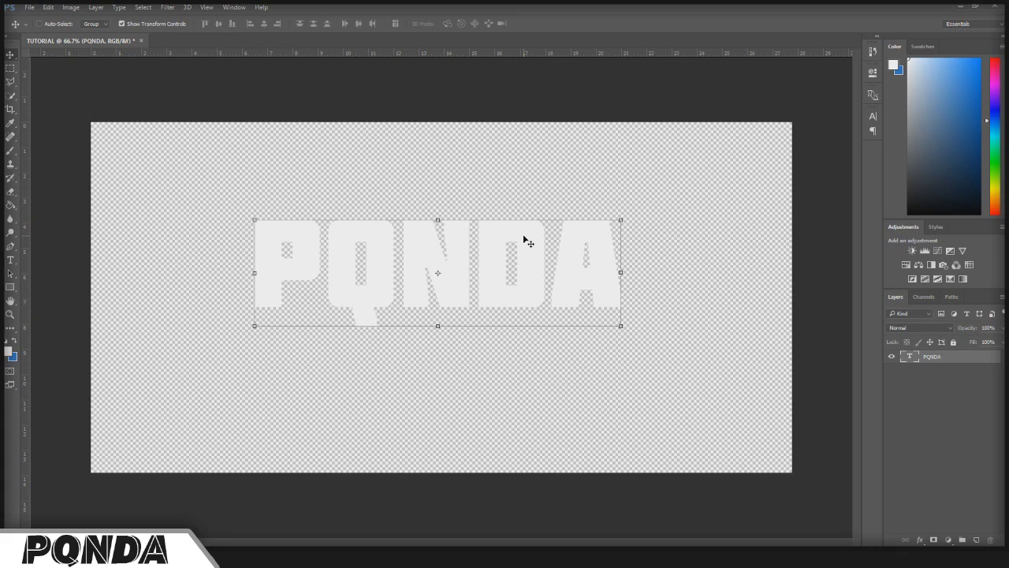
drag(524, 238, 515, 269)
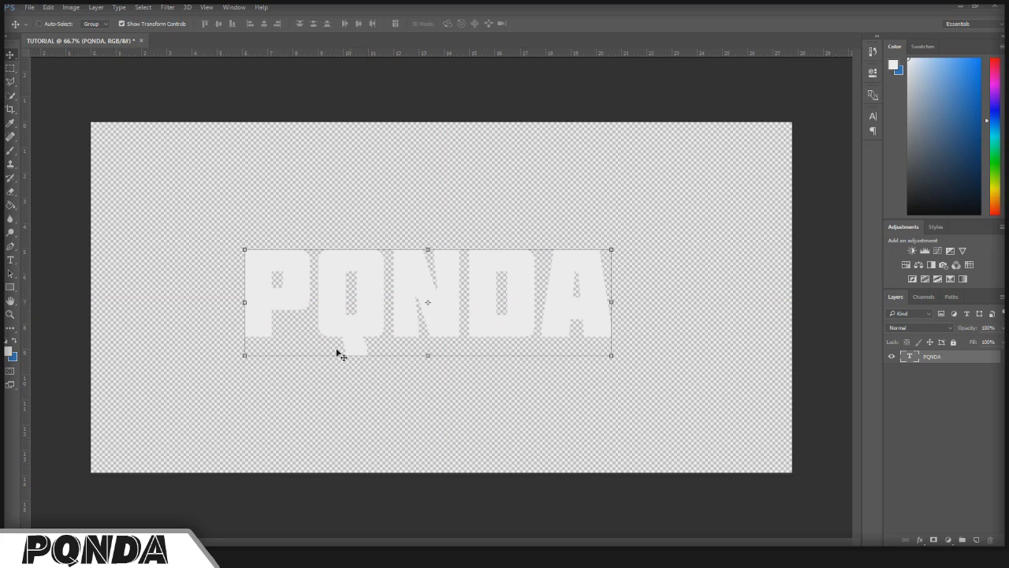
Step: Replace the wording of the text layer with "NAME" and commit the edit
click(11, 262)
drag(248, 324, 589, 326)
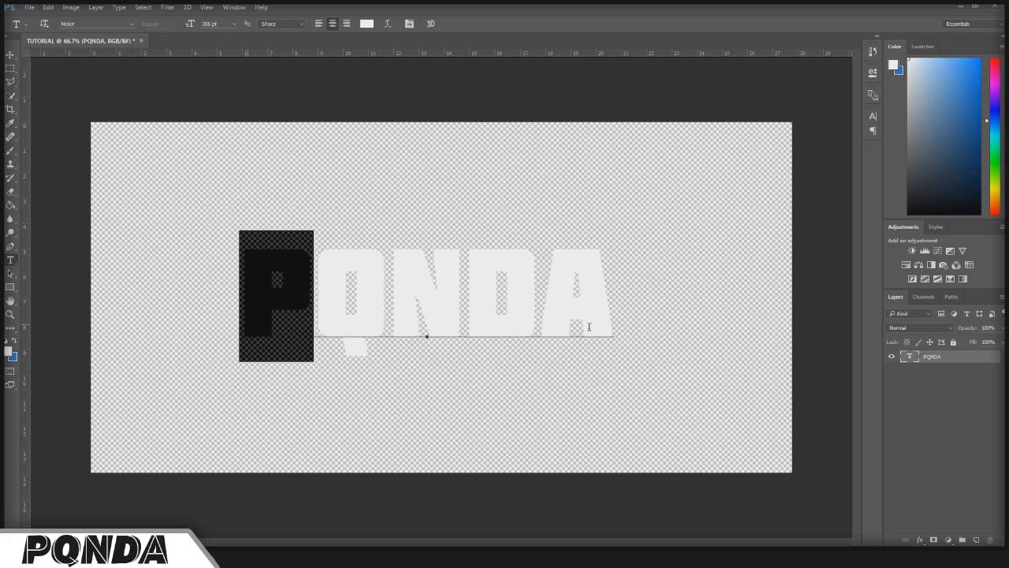
text(NAME)
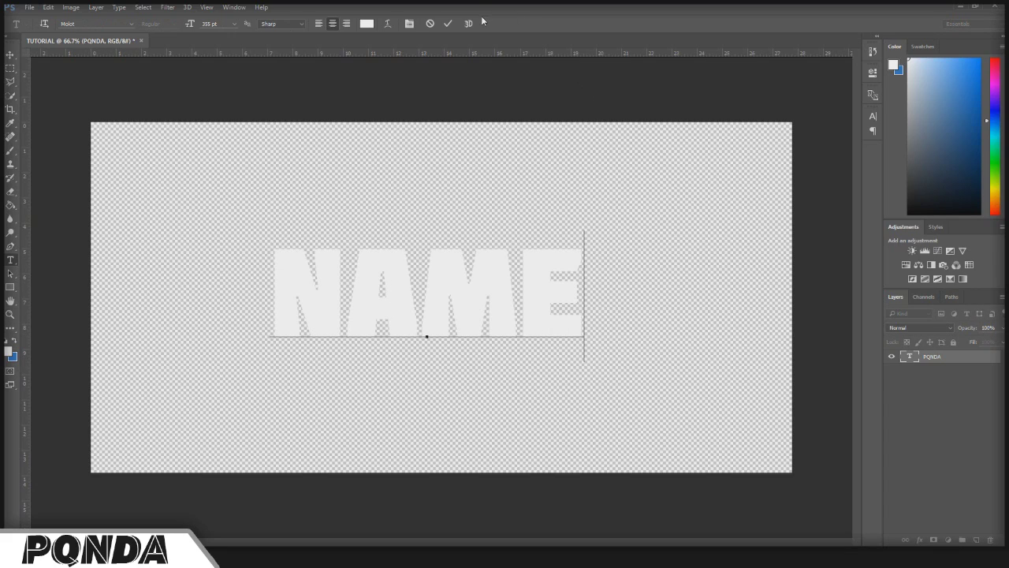
click(449, 24)
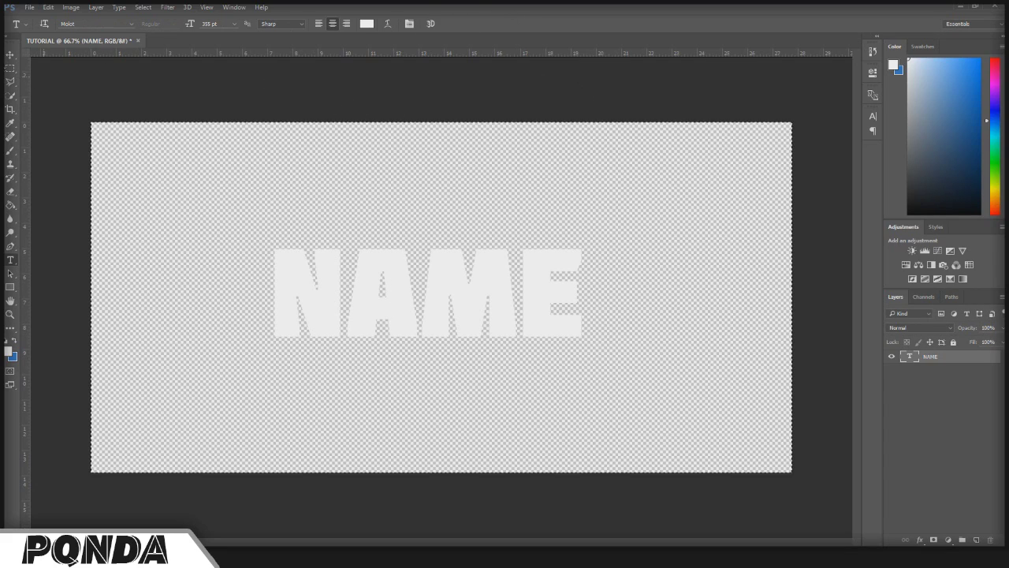
Step: Centre the NAME text vertically and horizontally on the whole canvas and clear the selection
click(11, 55)
click(218, 24)
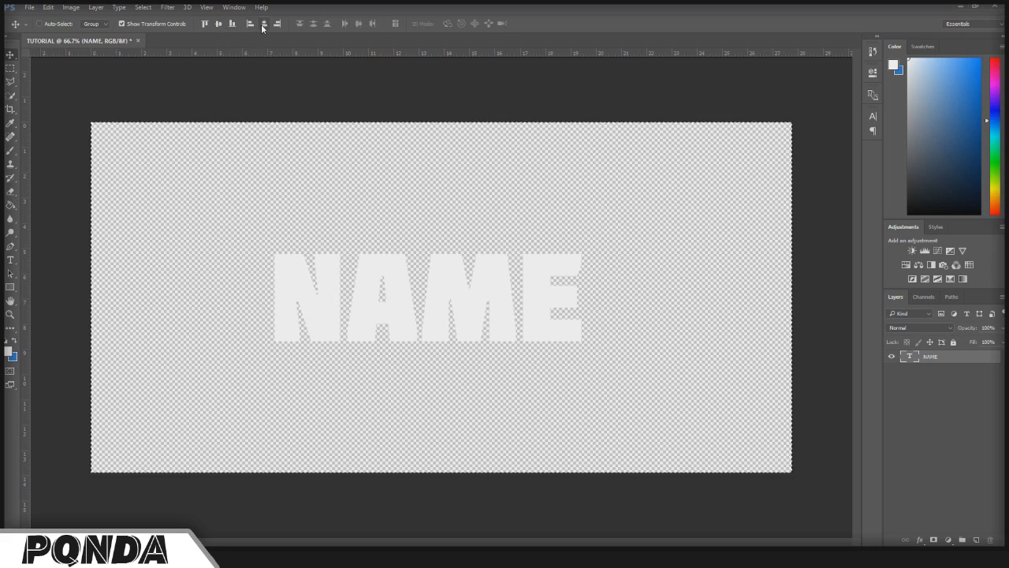
click(264, 24)
click(10, 68)
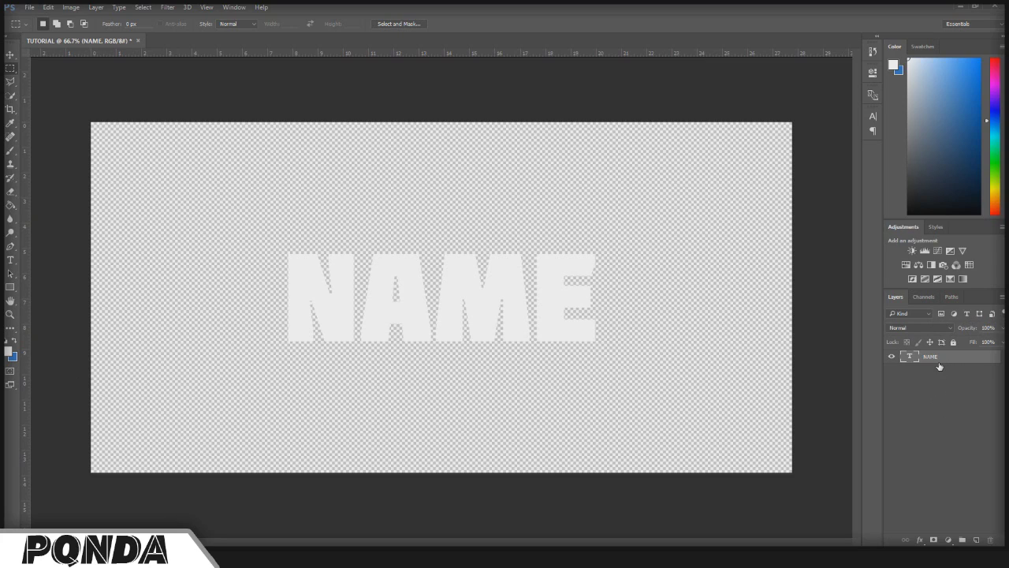
Step: Add a black Outside stroke in Normal mode to the NAME layer with 100% opacity and a slightly larger size, and collapse its effects list
right_click(939, 366)
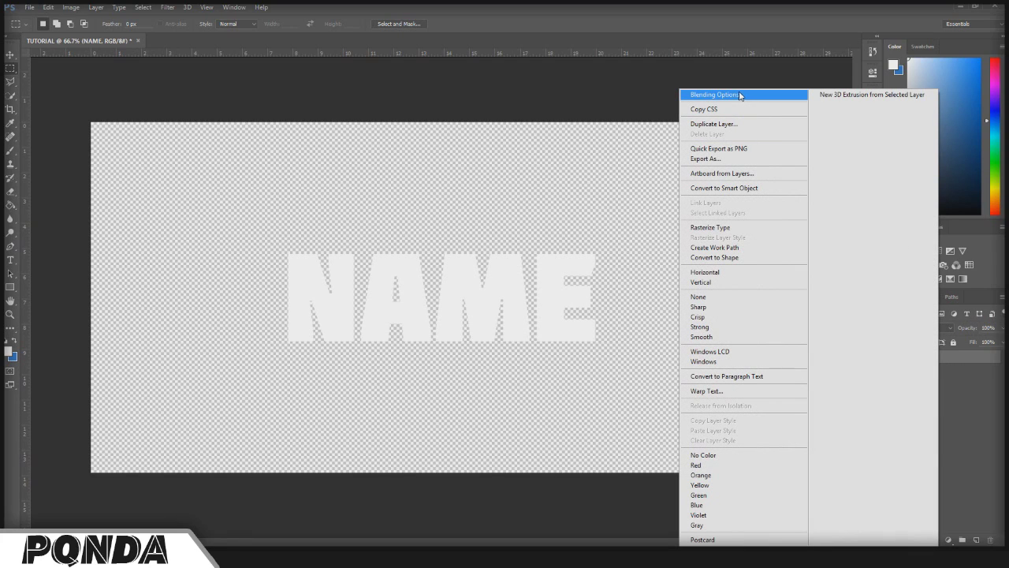
click(738, 95)
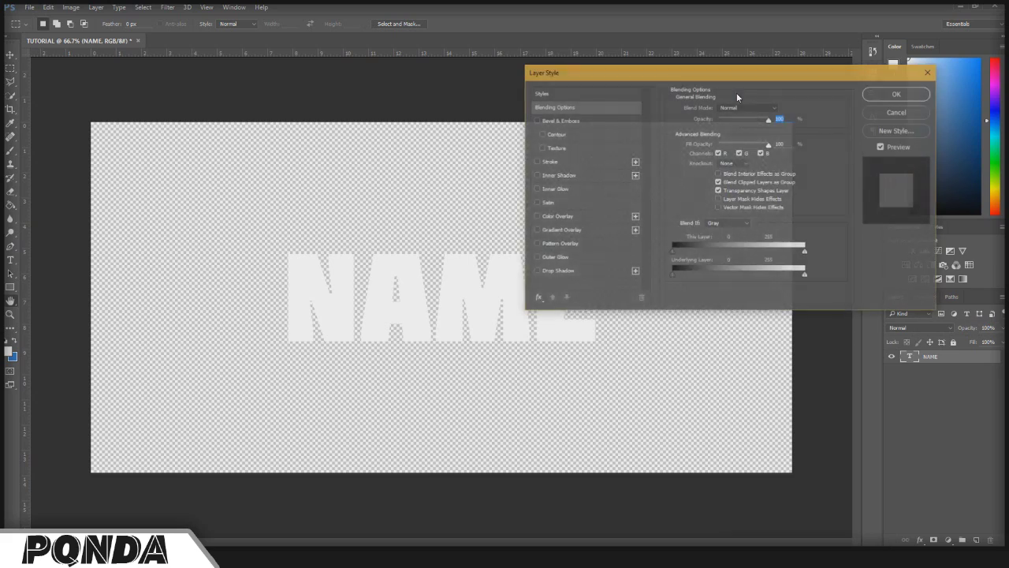
click(560, 162)
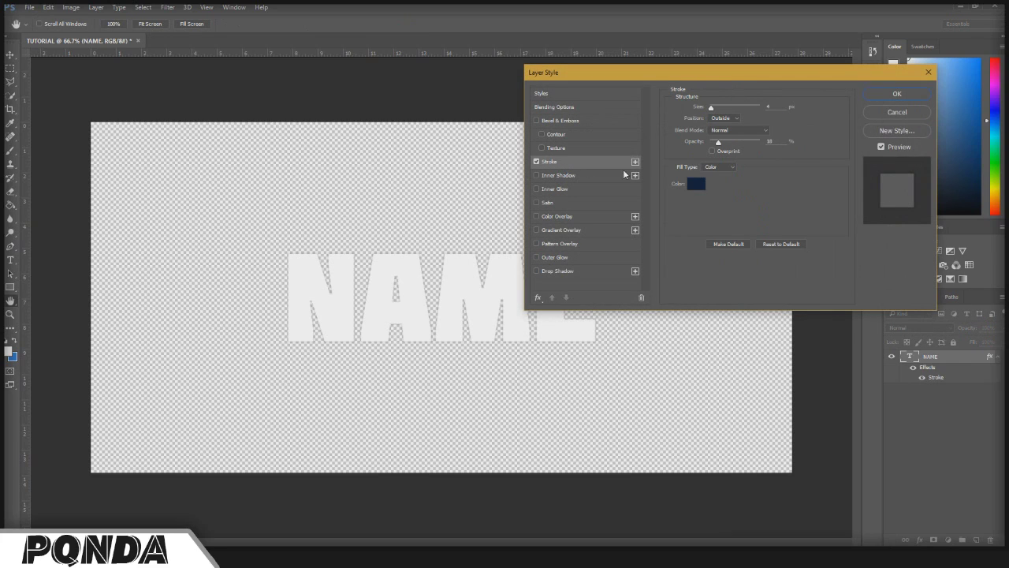
click(725, 119)
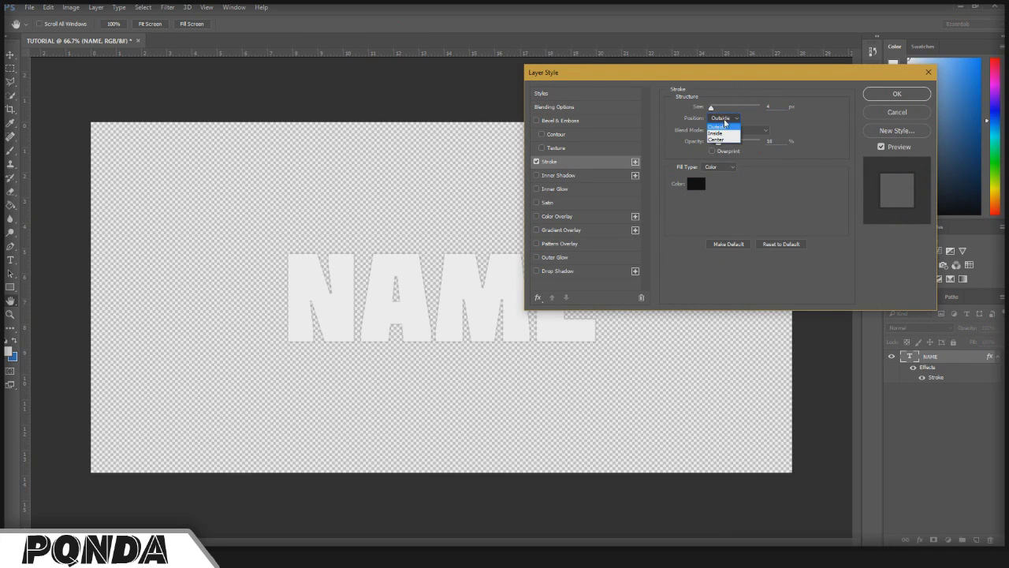
click(726, 125)
click(729, 131)
click(730, 138)
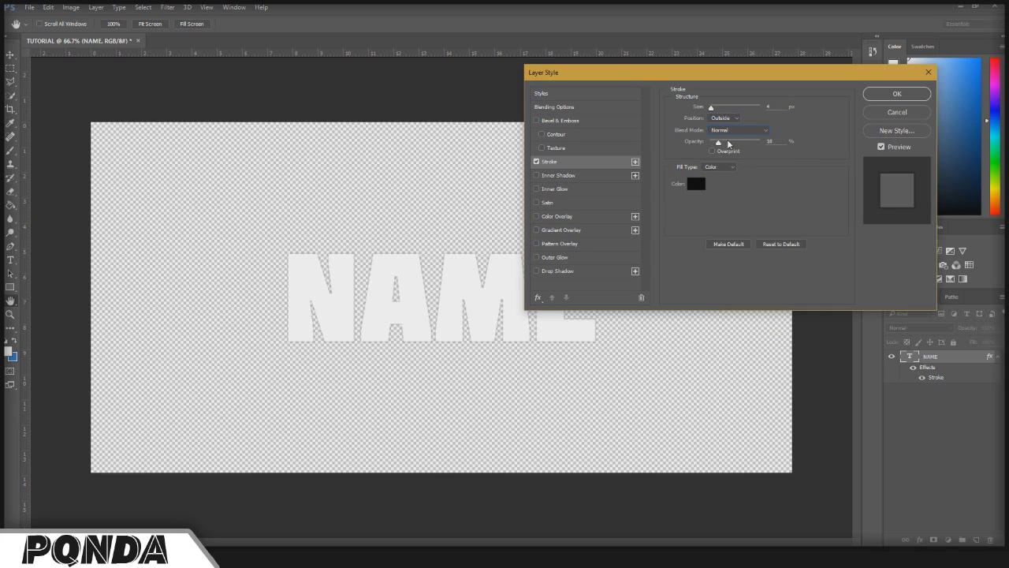
drag(719, 143, 826, 151)
drag(712, 108, 715, 110)
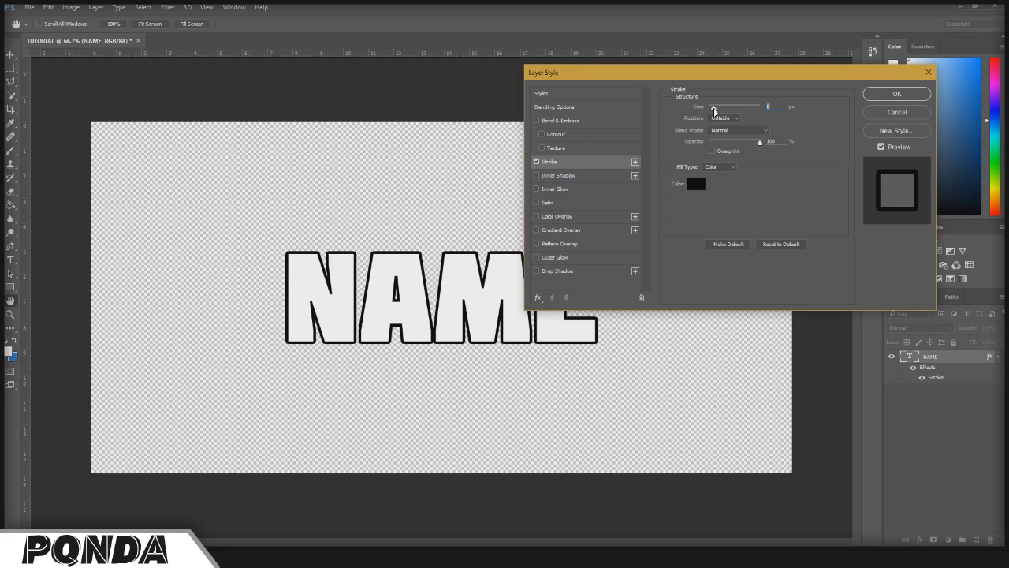
key(Return)
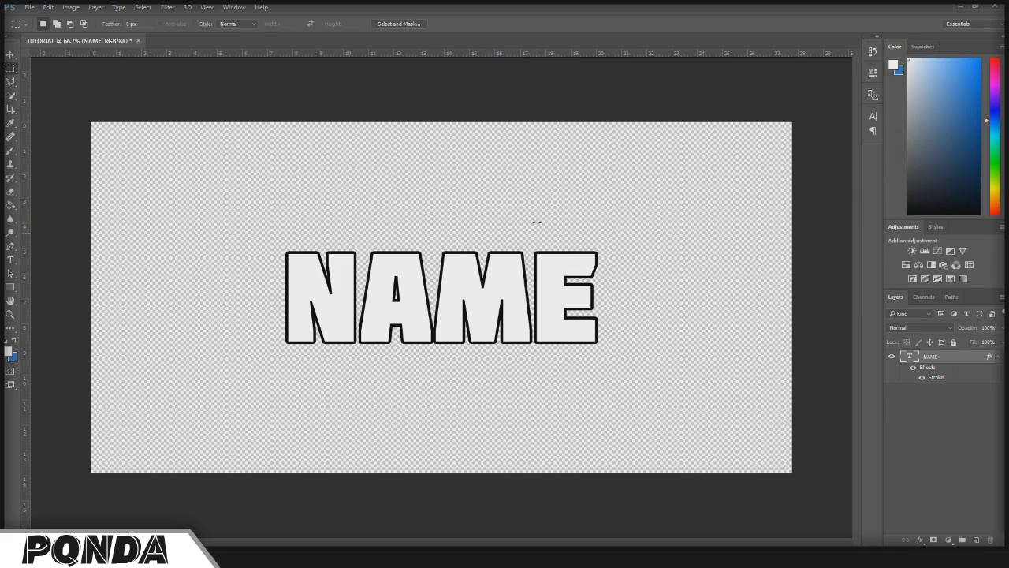
click(997, 356)
click(936, 437)
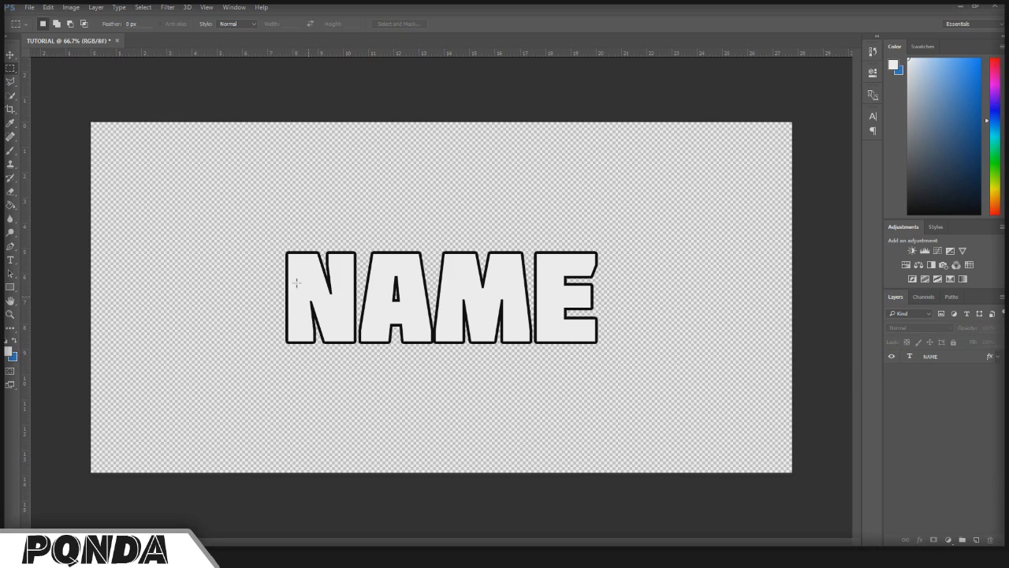
Step: Select a rectangular area around the NAME lettering and copy and paste it from the NAME layer as a new layer
drag(260, 232, 610, 369)
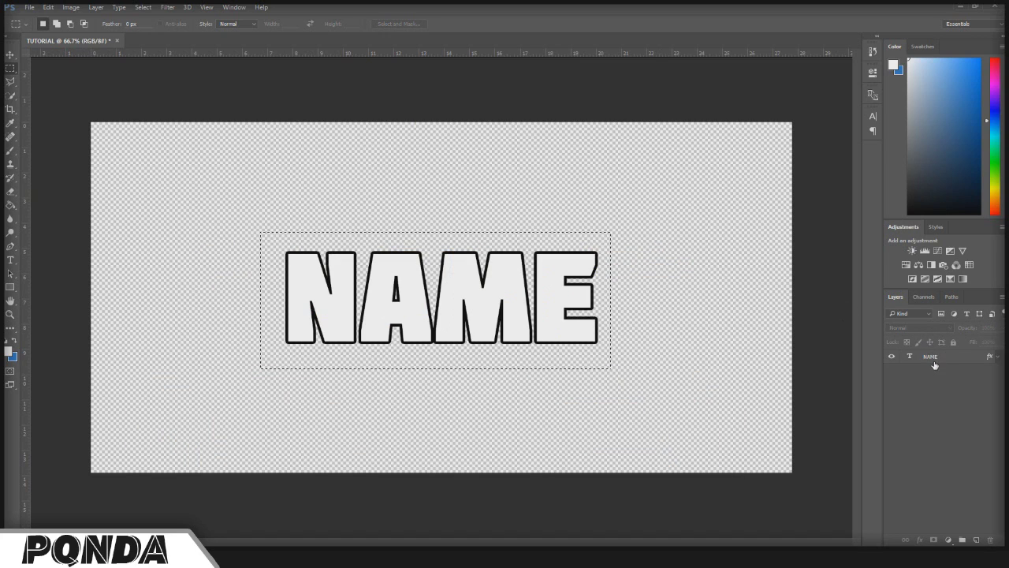
click(934, 359)
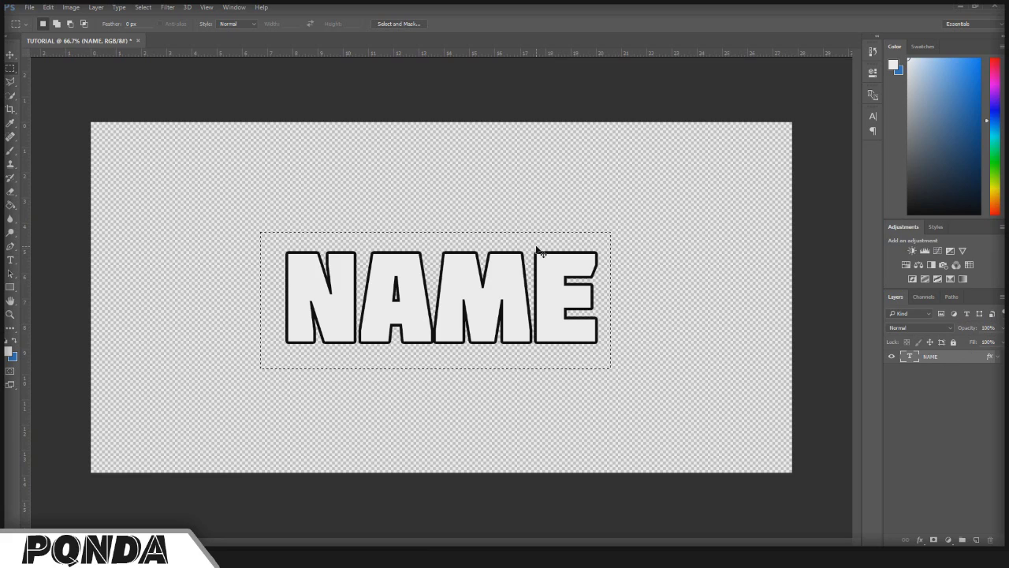
key(ctrl+c)
key(ctrl+v)
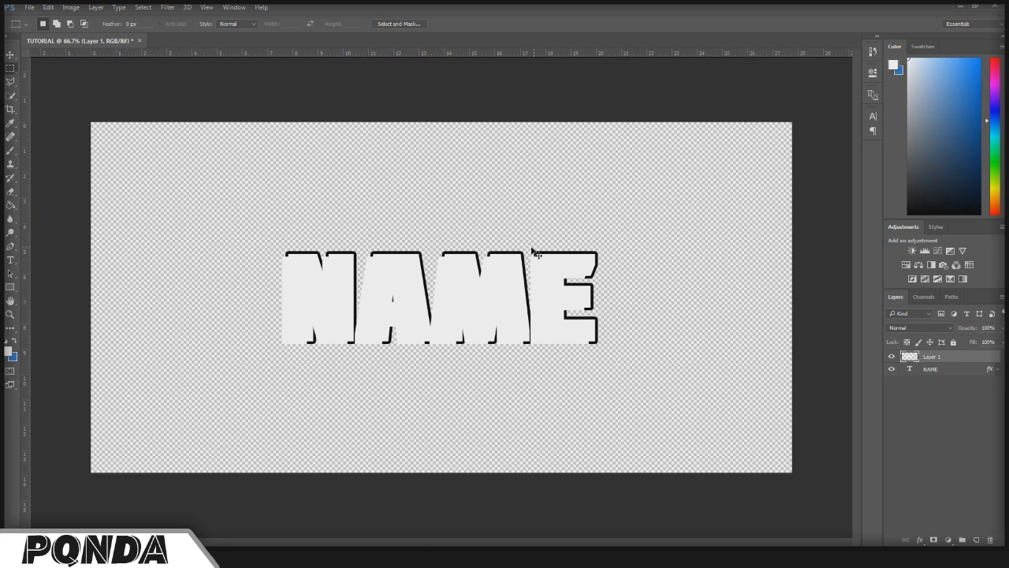
Step: Align the pasted lettering exactly over the original text and place its layer beneath the NAME layer
click(10, 54)
drag(503, 297, 502, 288)
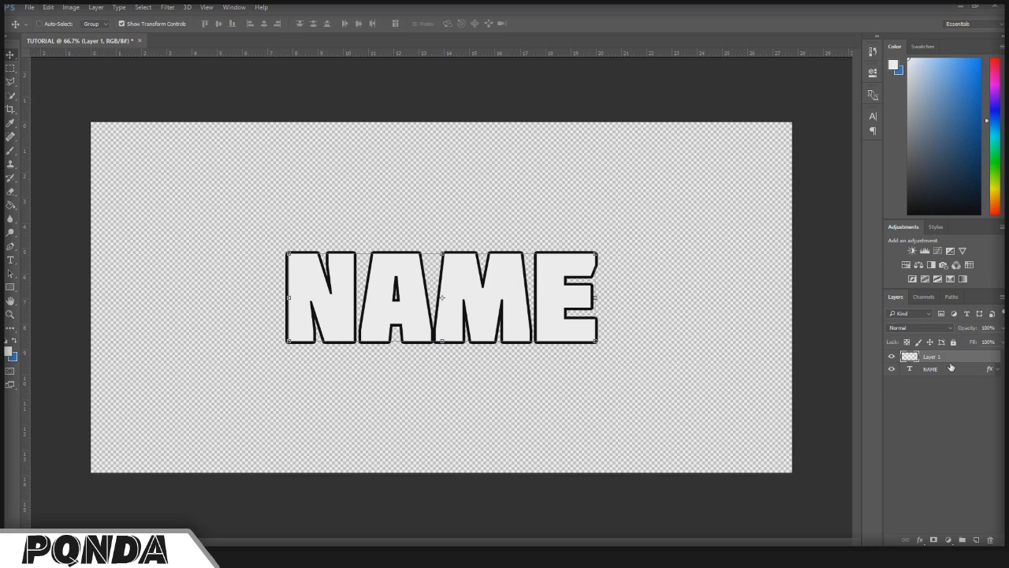
drag(942, 358, 942, 372)
right_click(938, 365)
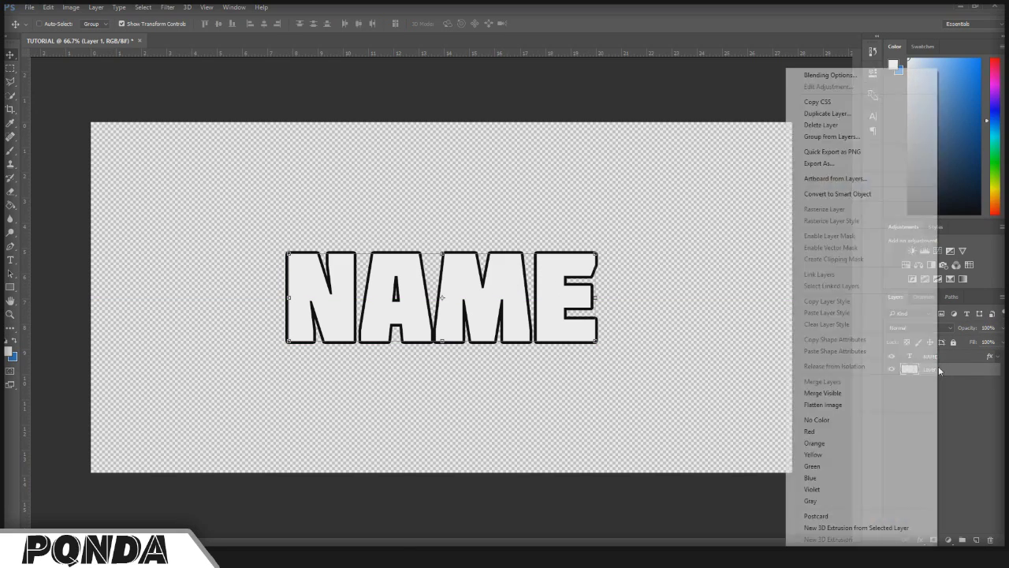
click(840, 74)
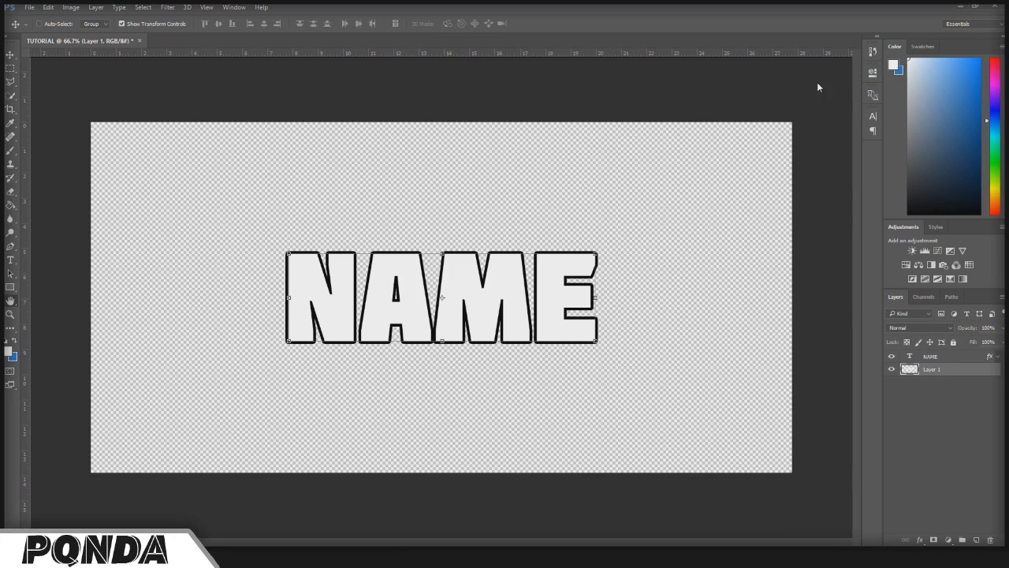
key(Escape)
Step: Move the Layer 1 lettering copy down below the NAME text and scale it to about 96.4% with Free Transform
drag(519, 302, 517, 328)
key(ctrl+t)
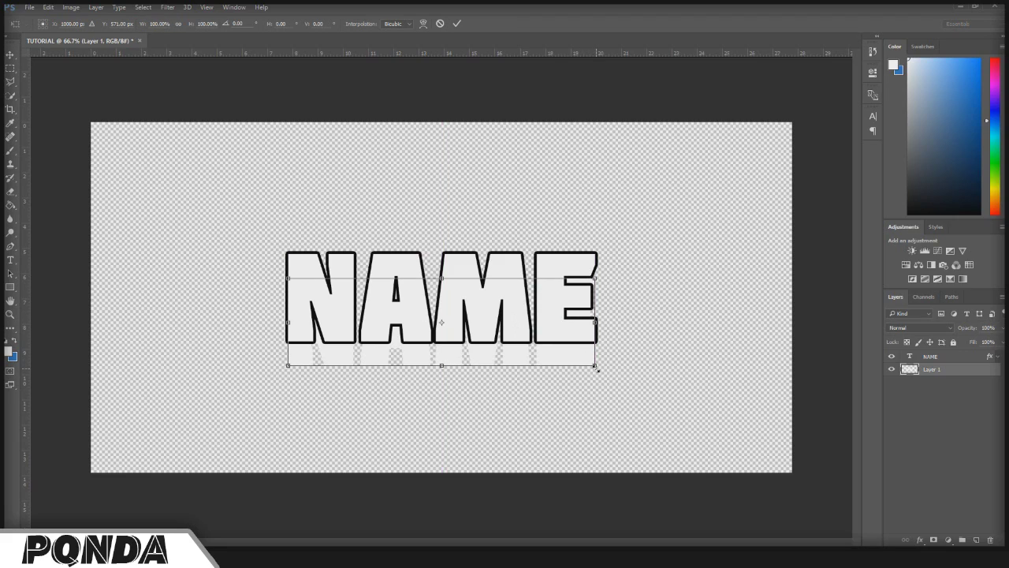
drag(594, 367, 576, 358)
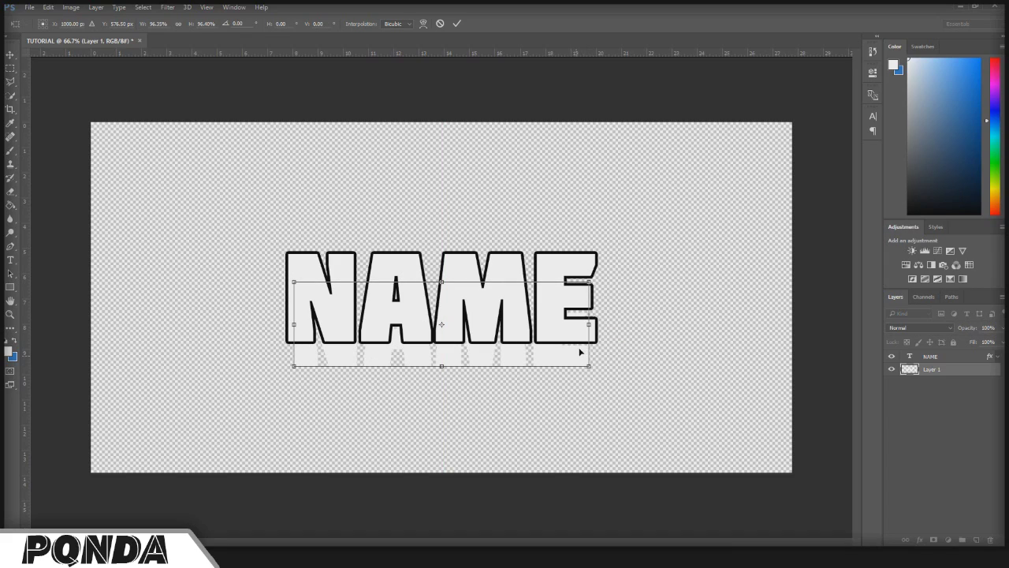
click(456, 23)
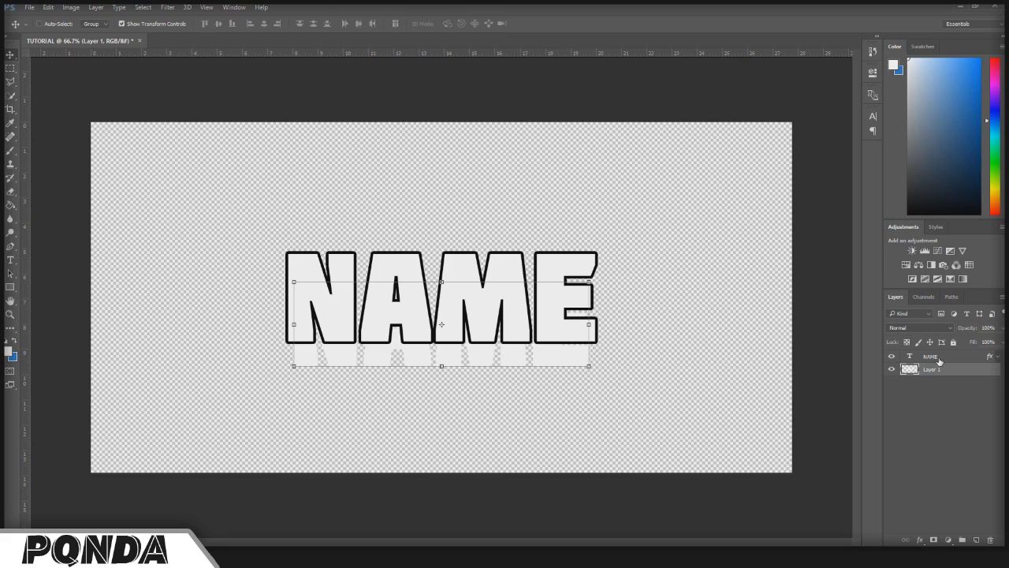
Step: Add a Drop Shadow effect to the NAME layer, with Outer Glow left off, and raise the shadow's spread and opacity
right_click(935, 359)
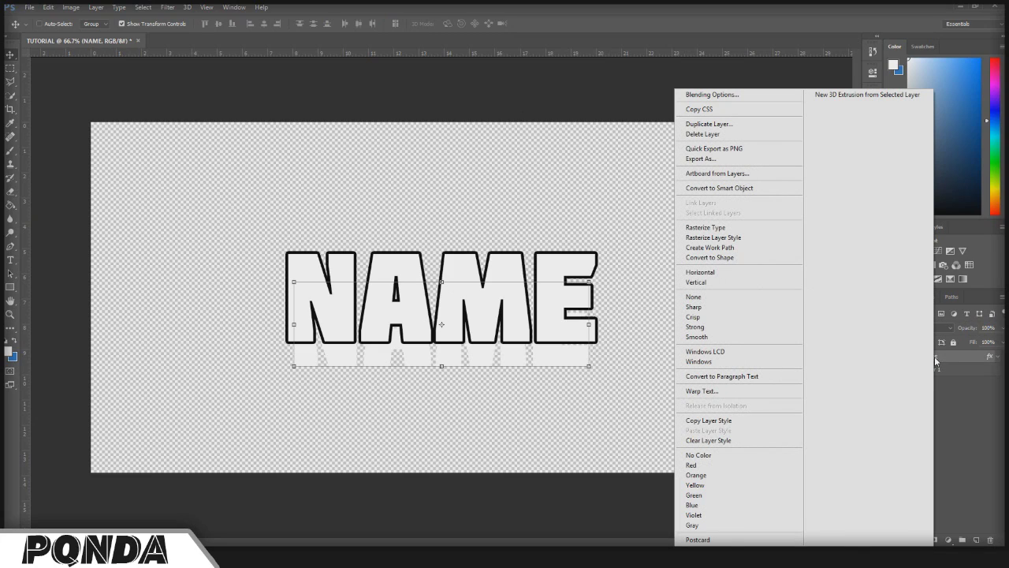
click(739, 95)
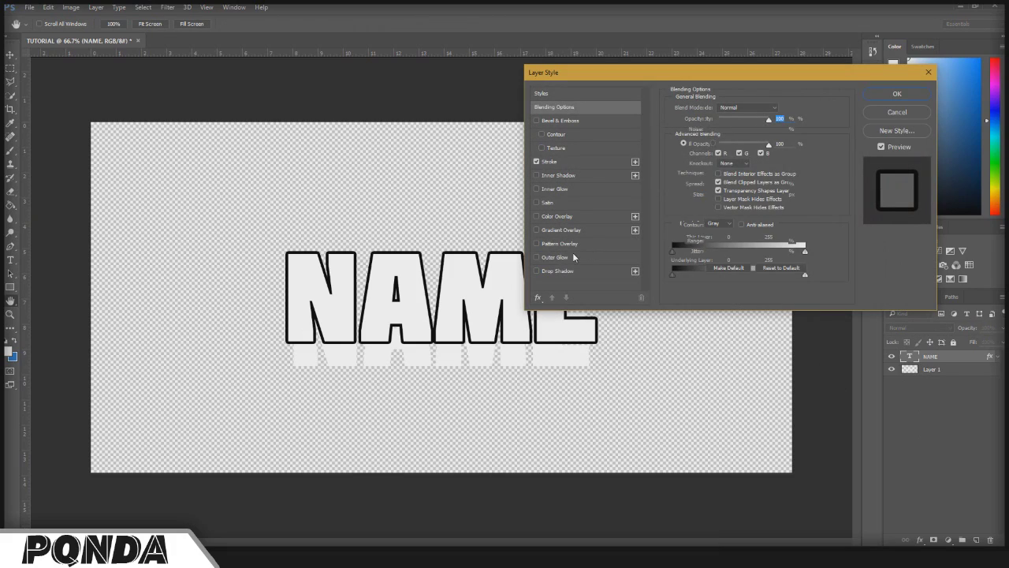
click(555, 257)
click(536, 257)
click(547, 271)
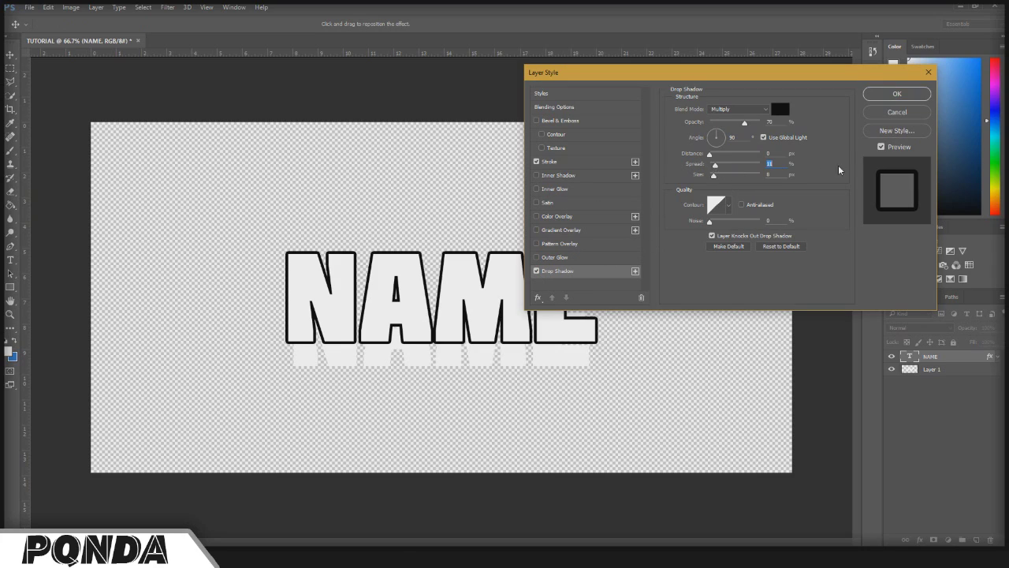
drag(713, 165, 756, 167)
drag(744, 122, 760, 122)
Step: Set the NAME layer's Drop Shadow to Normal blending, red #e70000, 100% opacity and 100% spread, and enlarge it into a solid outline
click(741, 111)
click(726, 111)
click(782, 115)
drag(744, 115, 761, 85)
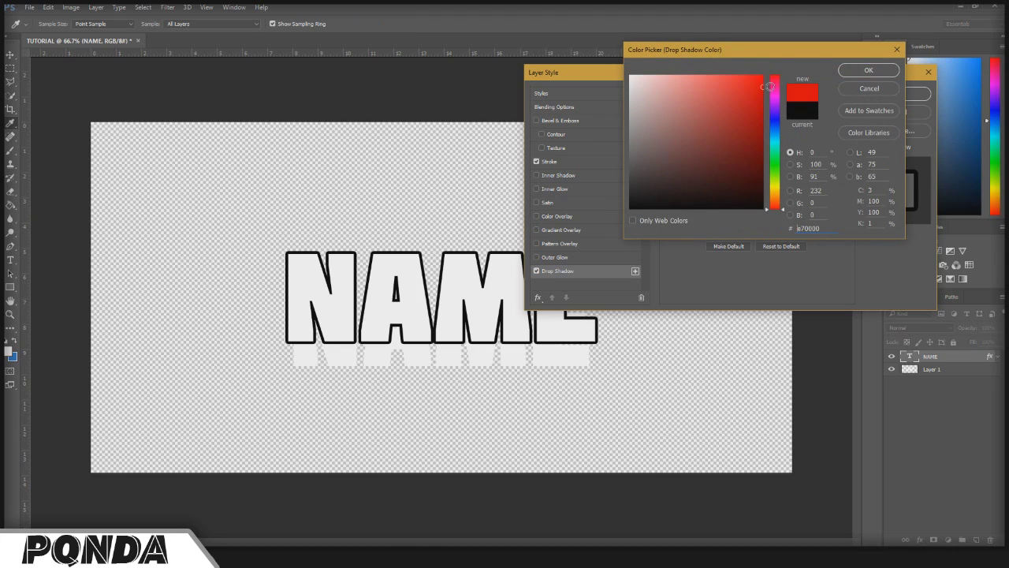
click(866, 71)
drag(713, 172, 717, 180)
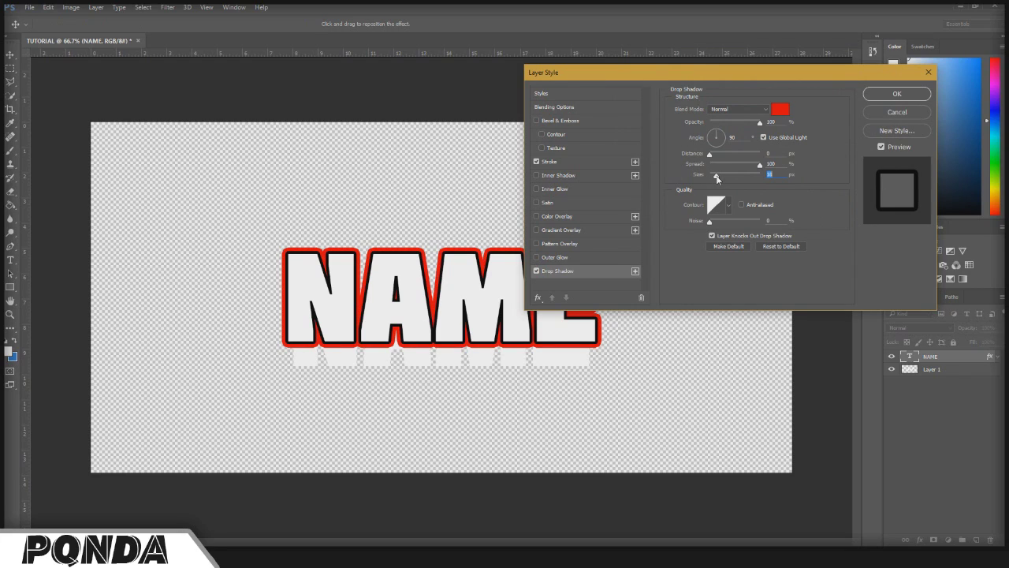
key(Return)
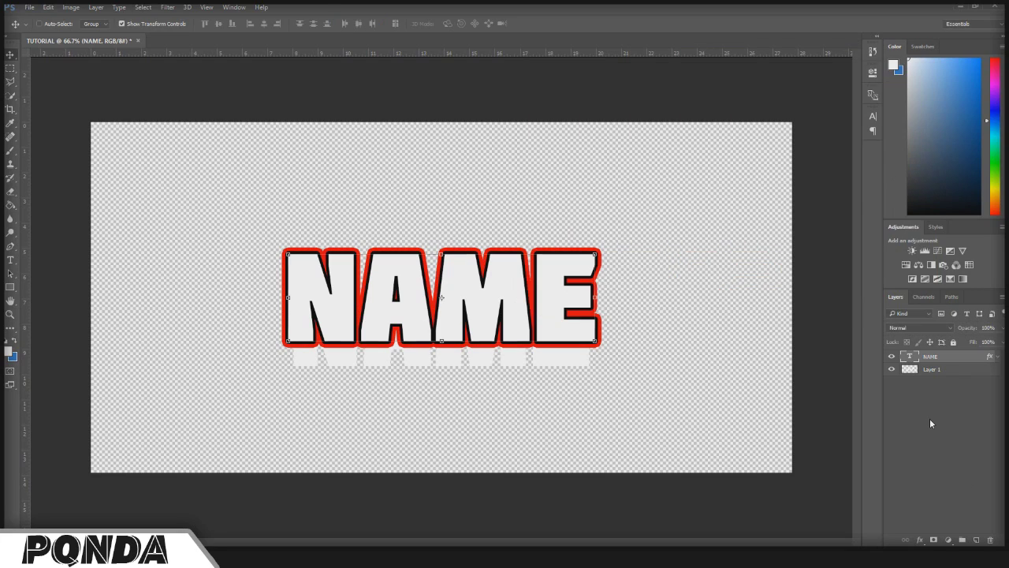
Step: Add a Color Overlay to Layer 1 in the red #ea0000 sampled from the outline around the NAME lettering
click(930, 418)
right_click(934, 371)
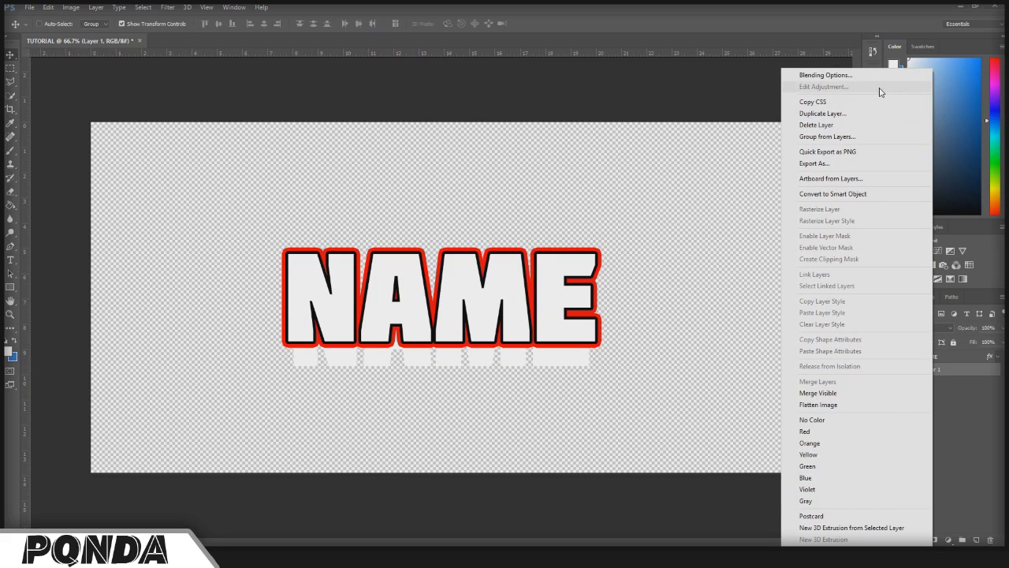
click(858, 76)
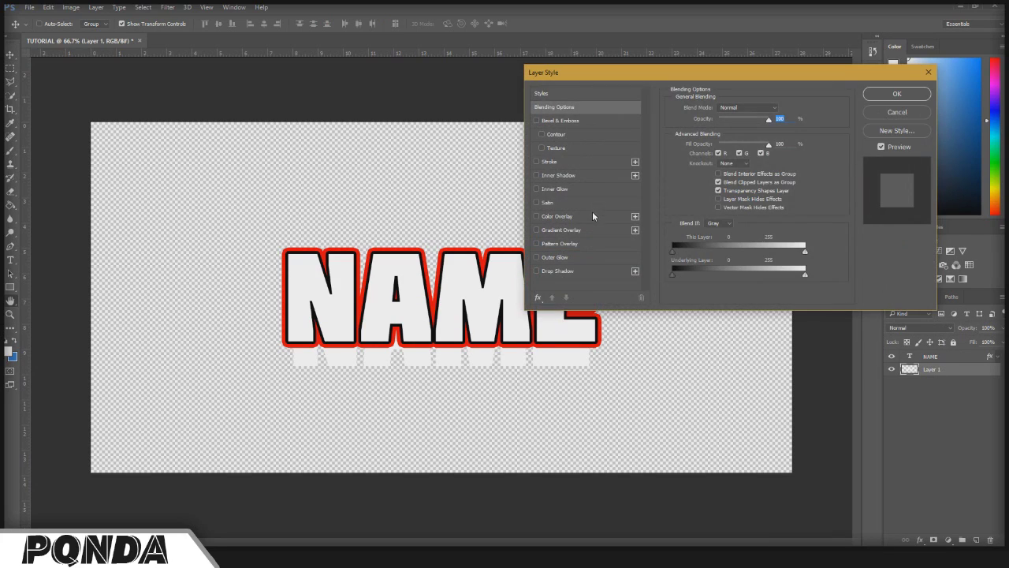
click(581, 216)
click(780, 111)
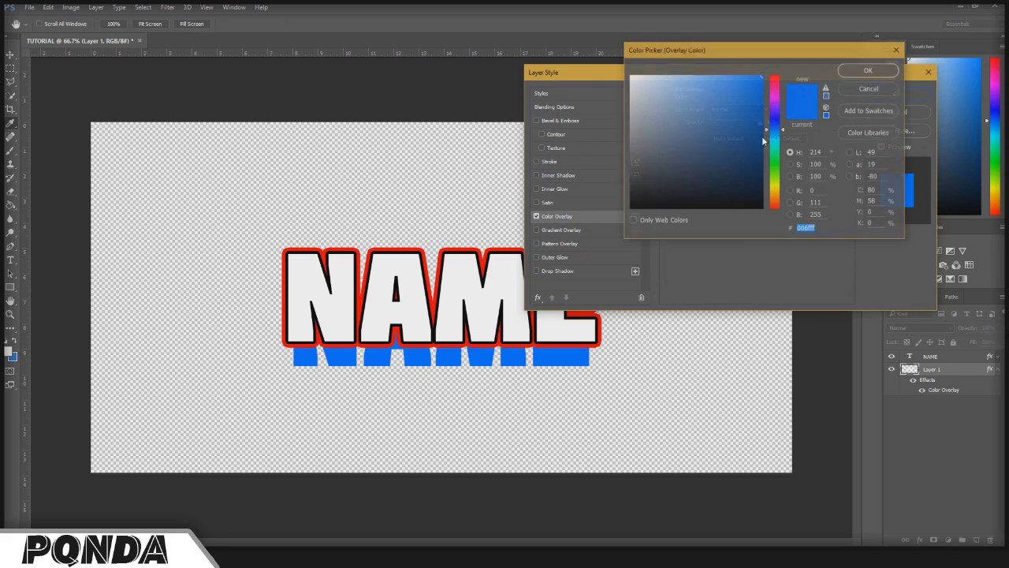
click(434, 306)
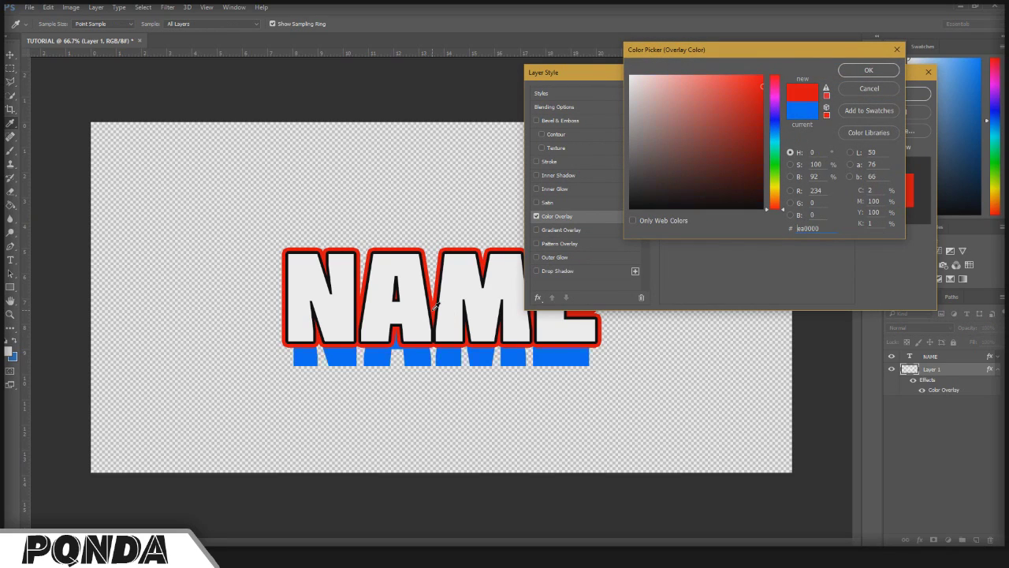
click(869, 70)
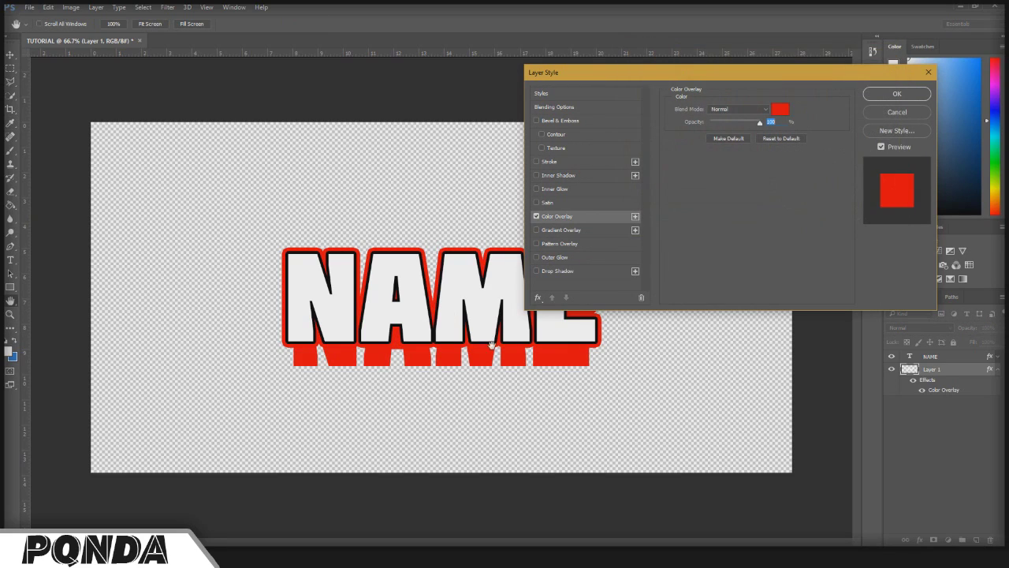
click(895, 94)
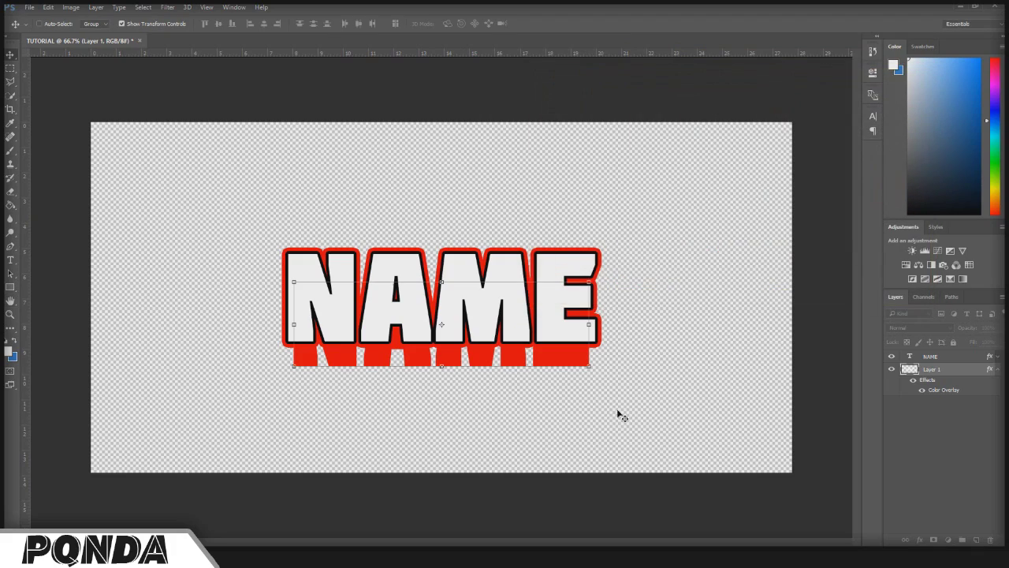
click(937, 424)
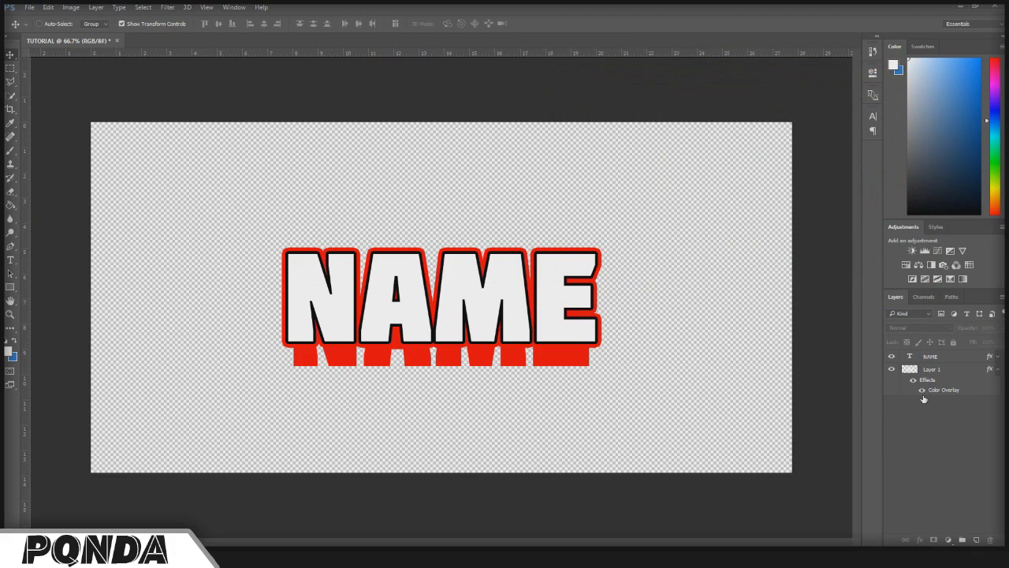
Step: Scale the Layer 1 lettering copy to about 92.1%, keeping it centred beneath the NAME text
click(960, 368)
click(587, 365)
drag(587, 367, 556, 366)
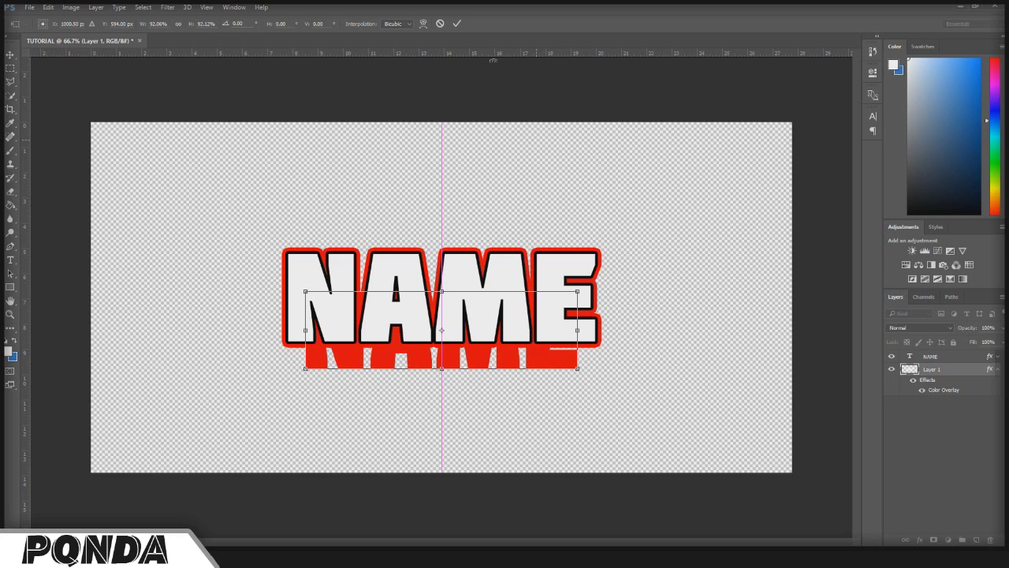
click(457, 22)
Step: Add a new empty layer between the NAME layer and Layer 1
key(ctrl+plus)
key(ctrl+plus)
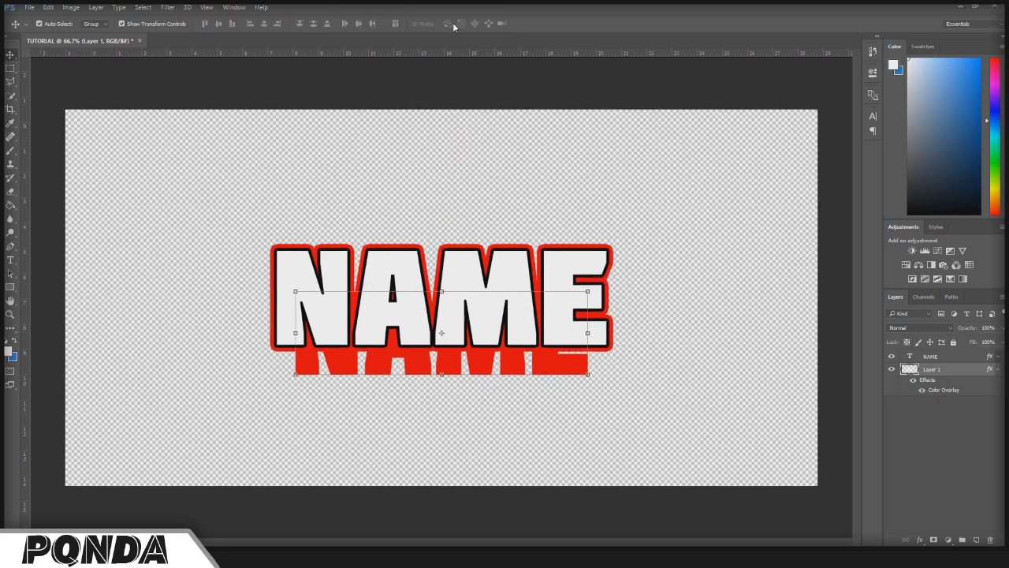
scroll(505, 469, down, 2)
scroll(508, 470, down, 3)
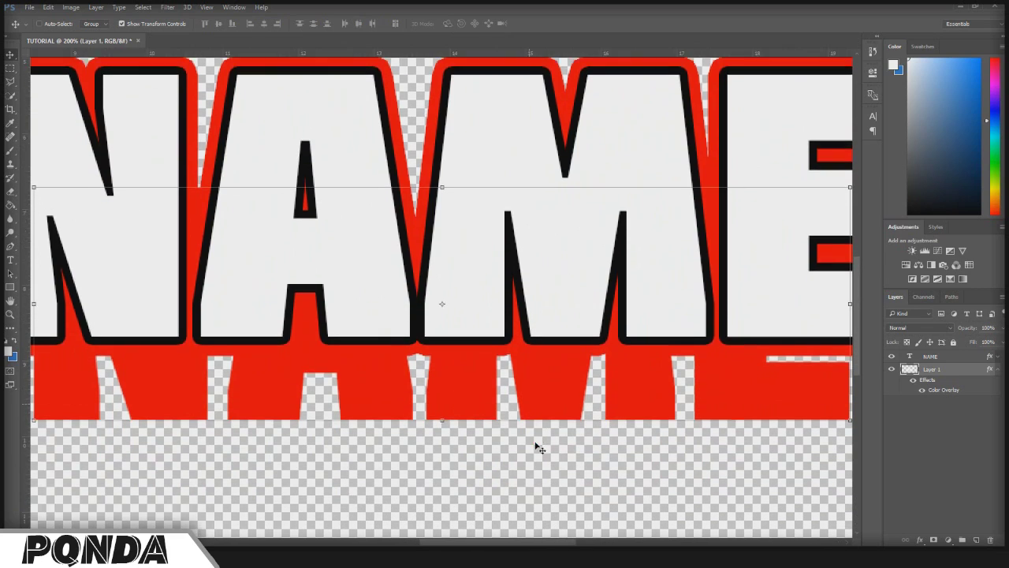
scroll(566, 542, left, 5)
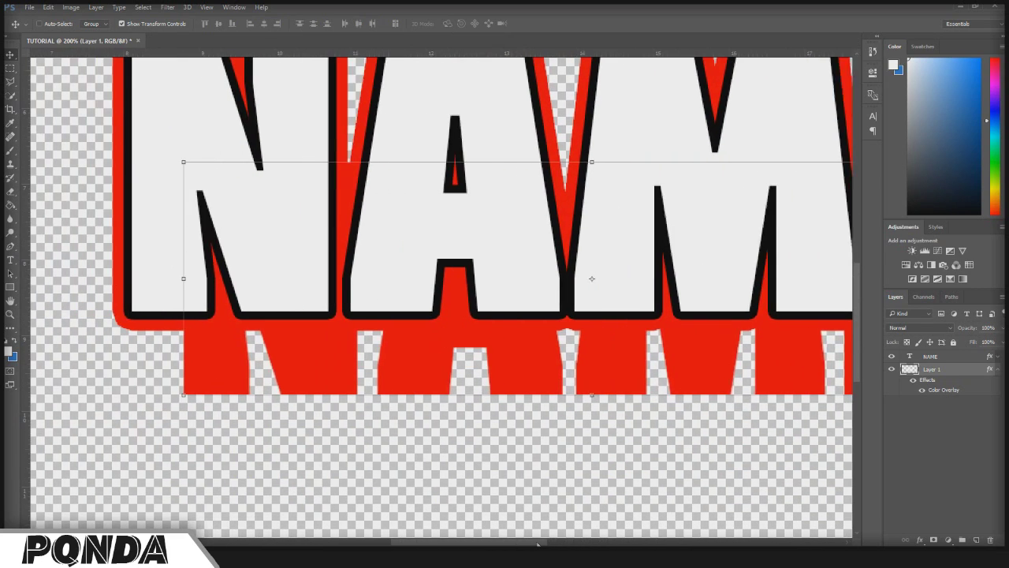
click(975, 540)
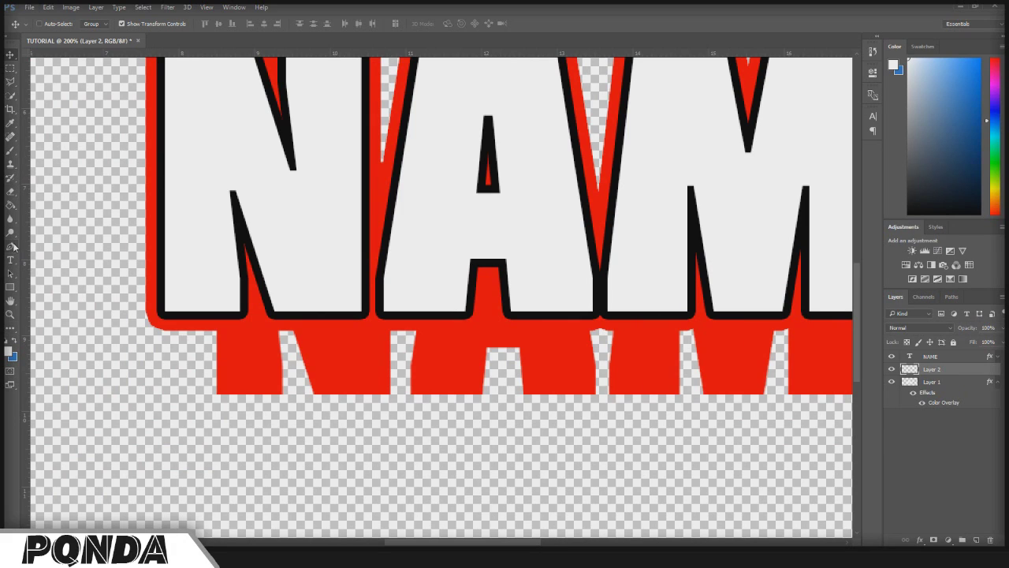
Step: Draw a closed triangular Pen path joining the lower-left corner of the N's red outline to the bottom-left corner of its copy
click(10, 247)
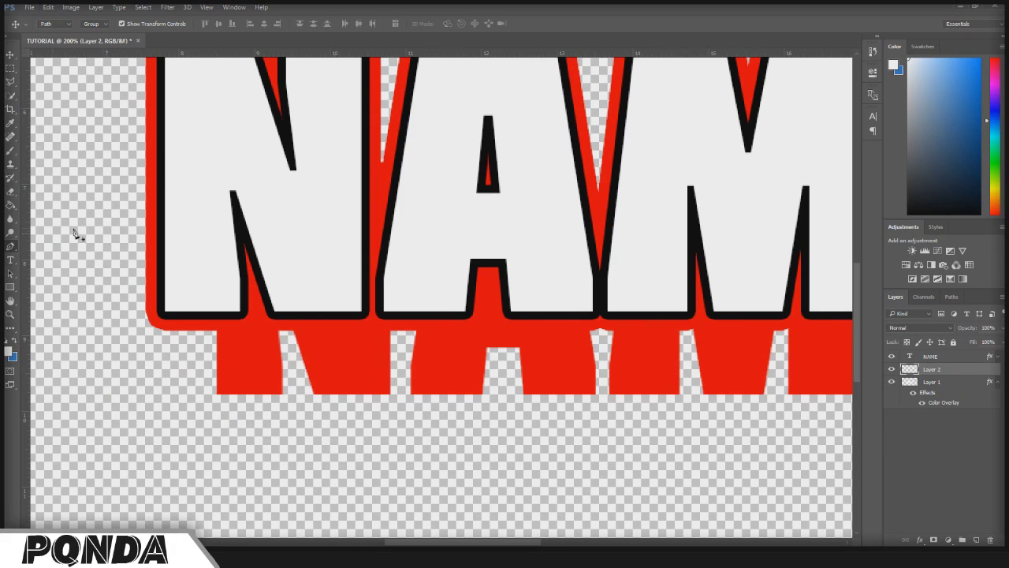
click(223, 390)
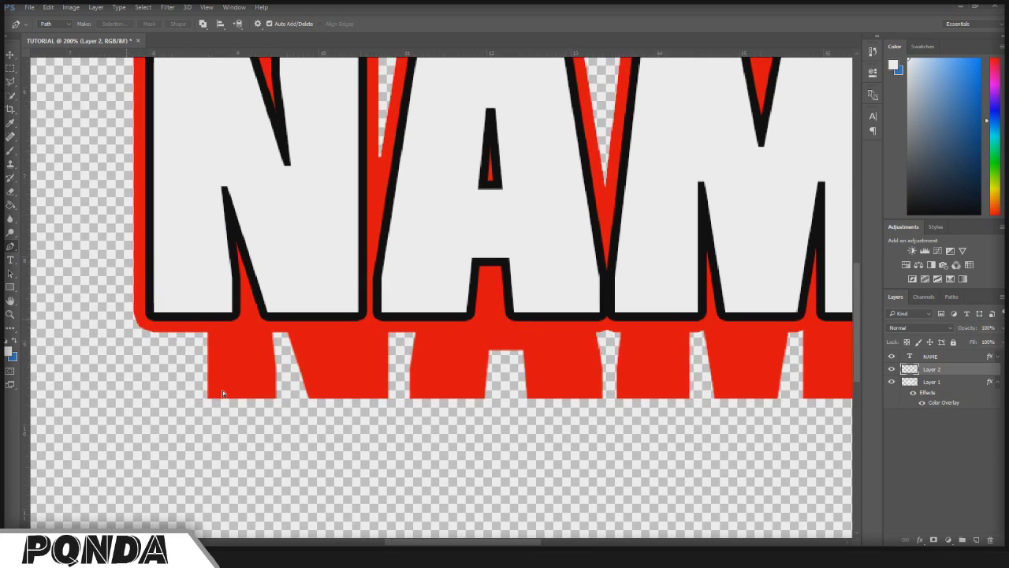
key(ctrl+plus)
drag(511, 541, 465, 541)
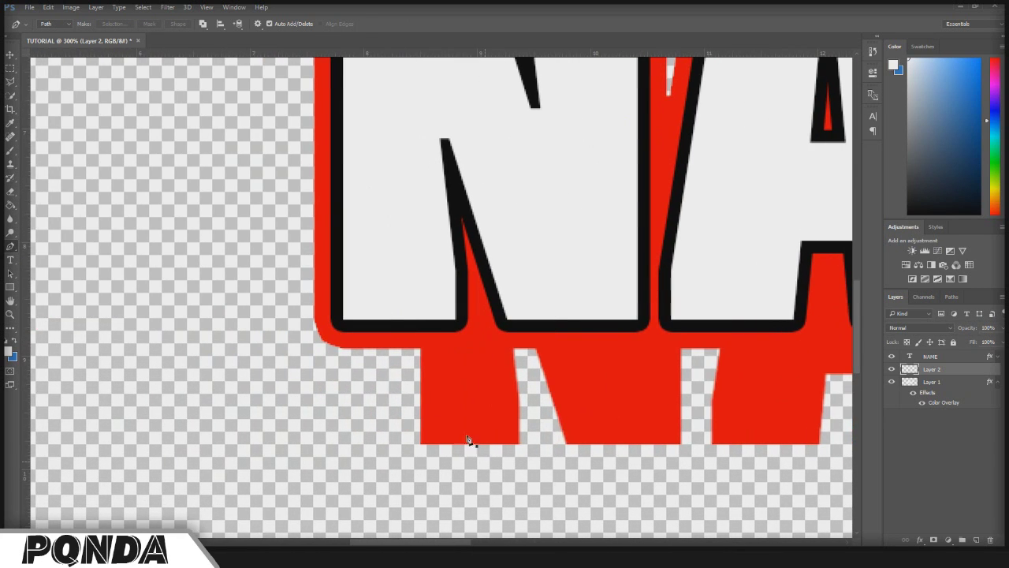
scroll(419, 443, up, 1)
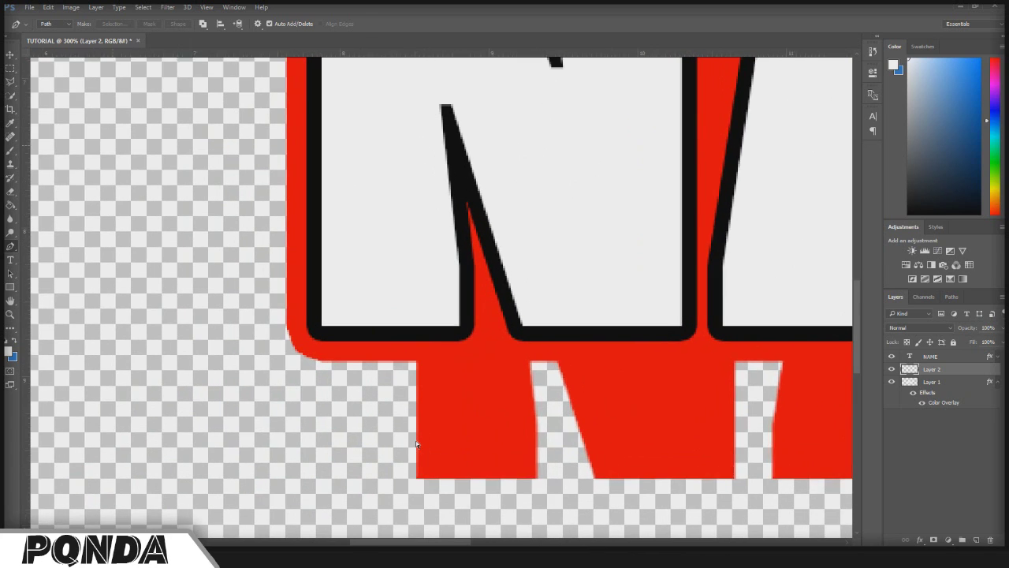
scroll(421, 442, up, 1)
scroll(462, 376, down, 2)
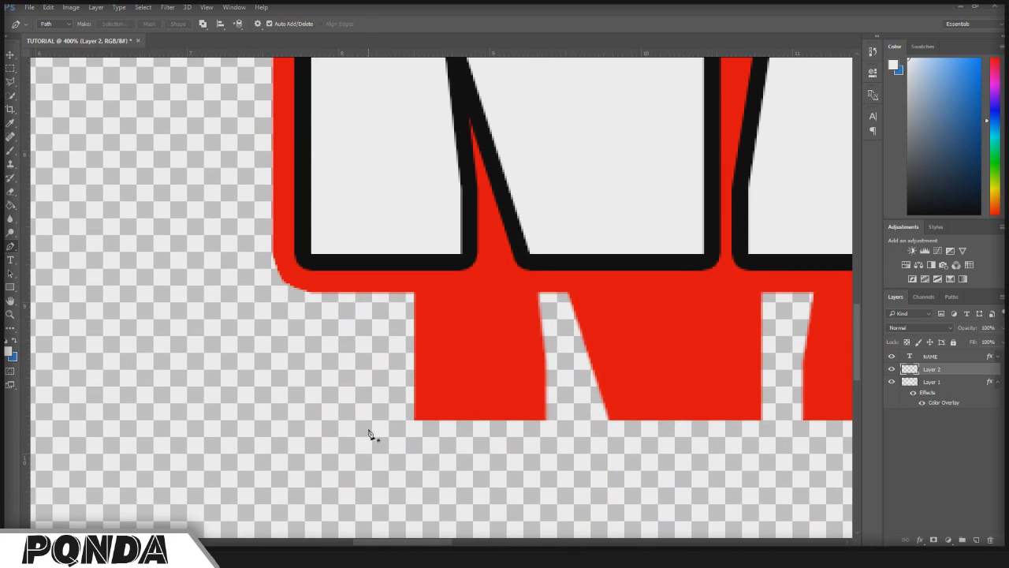
click(414, 420)
drag(282, 278, 457, 282)
click(415, 421)
Step: Fill the triangular path beside the N with the red sampled from the lettering copy
right_click(427, 313)
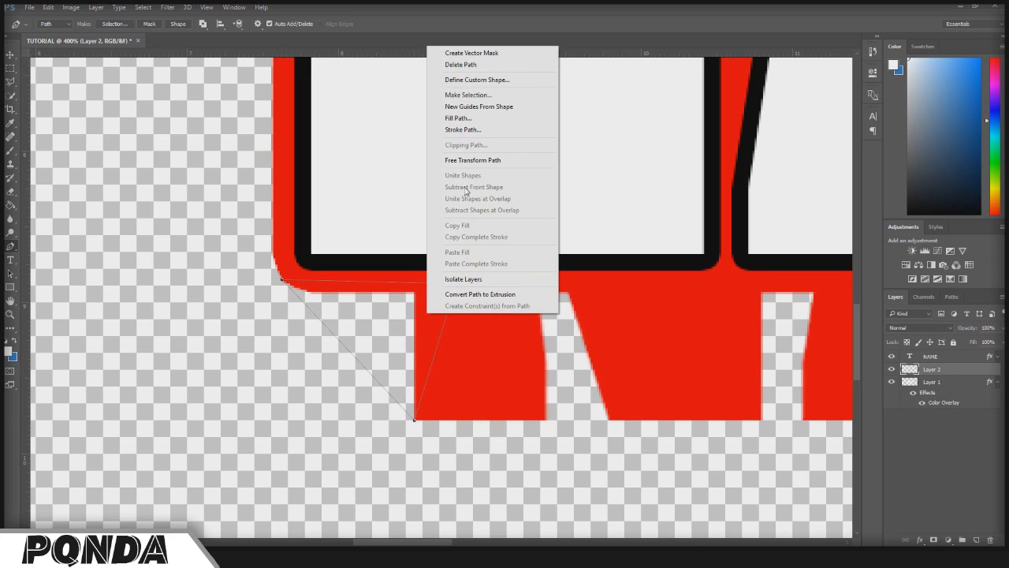
click(471, 118)
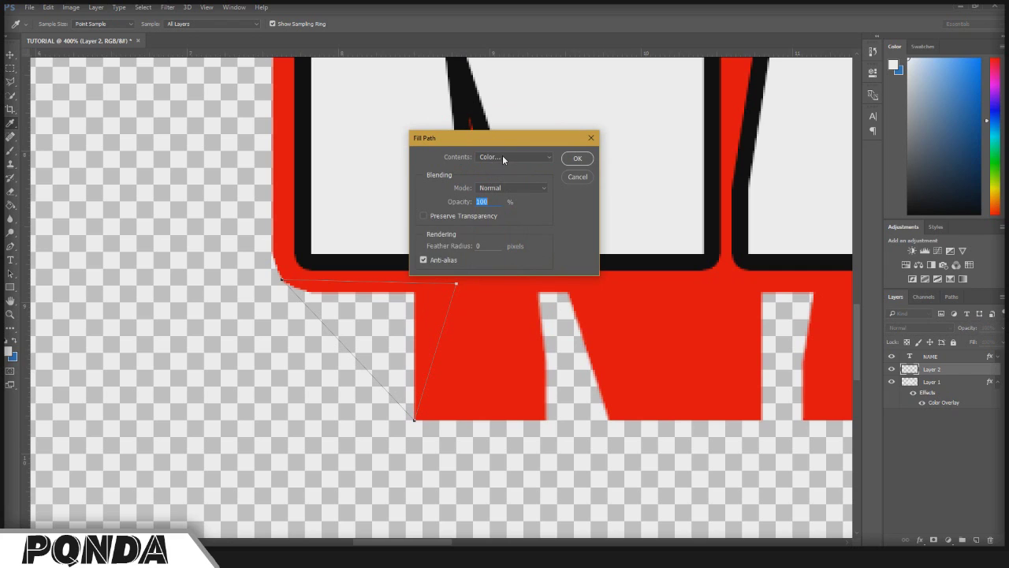
click(502, 158)
click(499, 181)
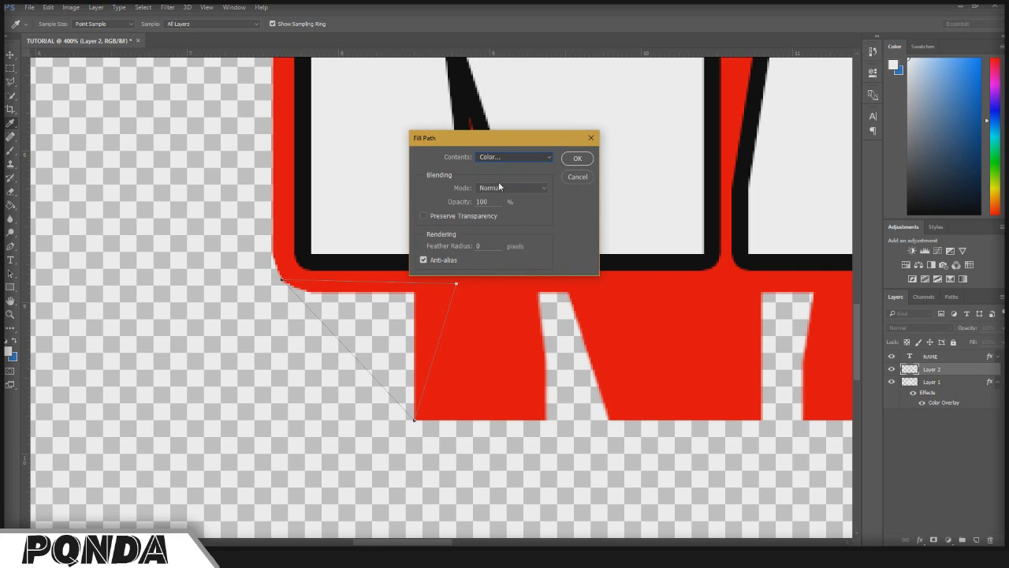
click(509, 335)
click(859, 73)
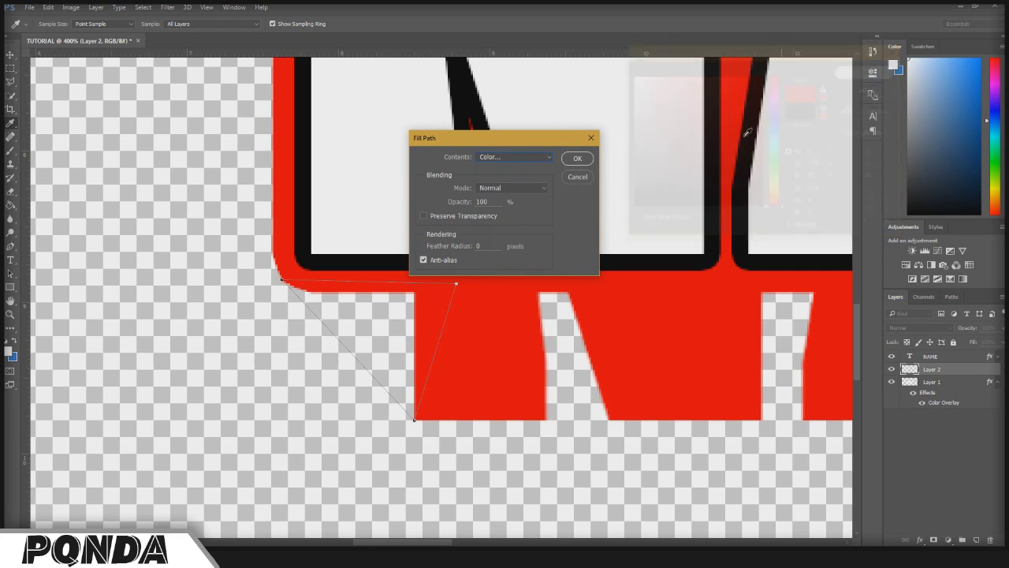
click(577, 158)
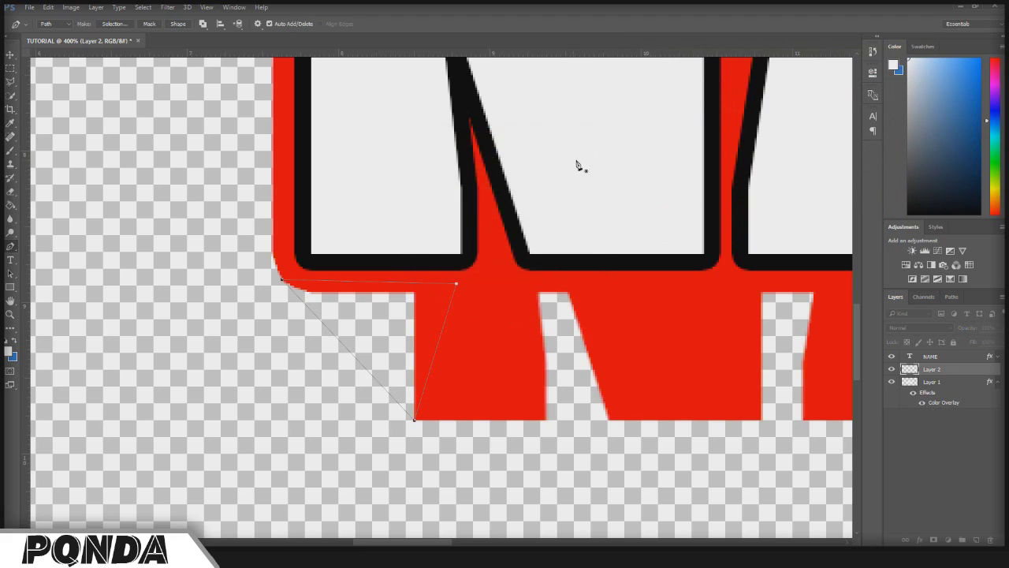
click(10, 69)
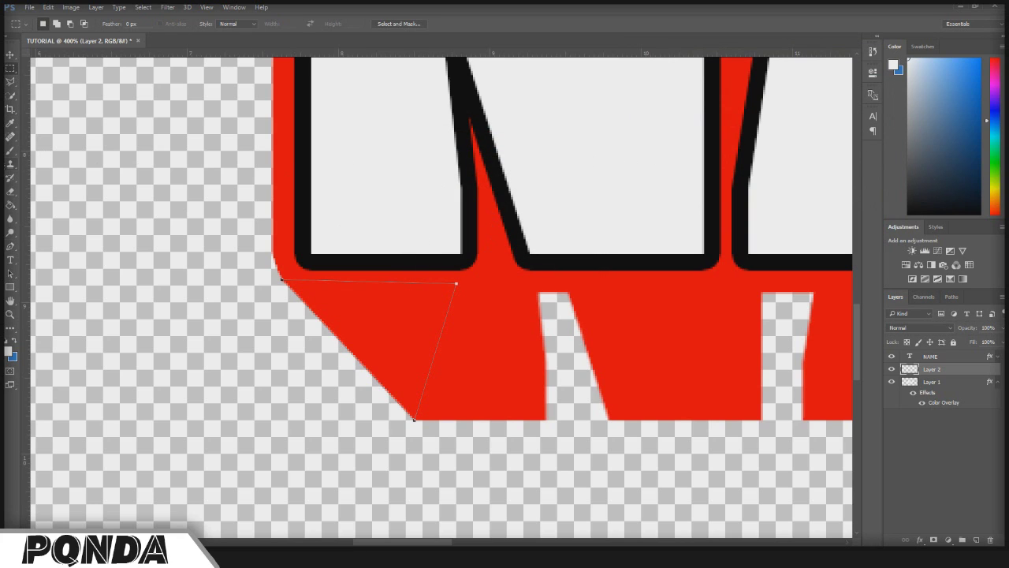
click(11, 246)
Step: Draw a closed triangular Pen path across the gap between the legs of the copied letter A
drag(374, 543, 405, 544)
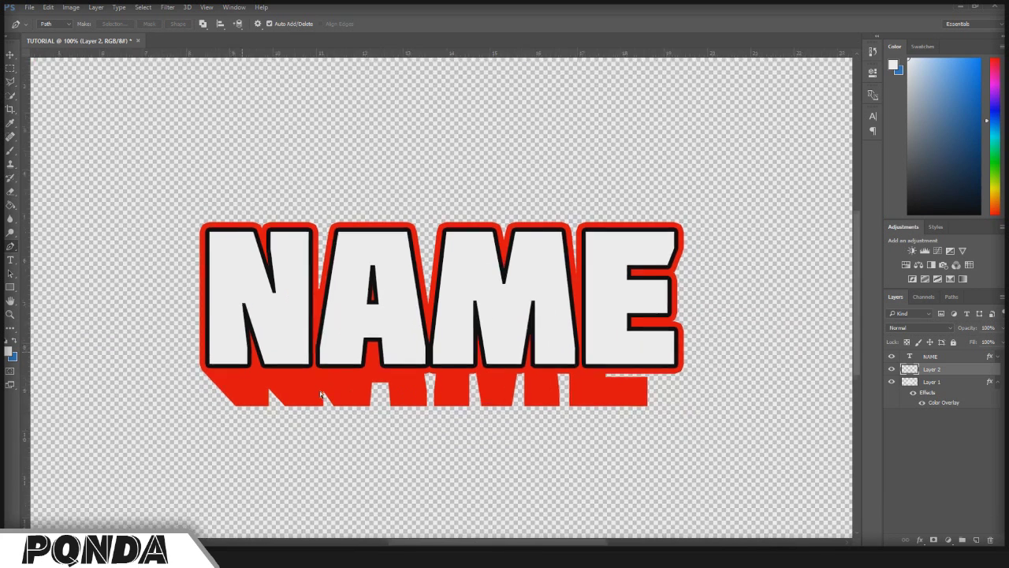
scroll(320, 391, up, 3)
drag(541, 541, 506, 541)
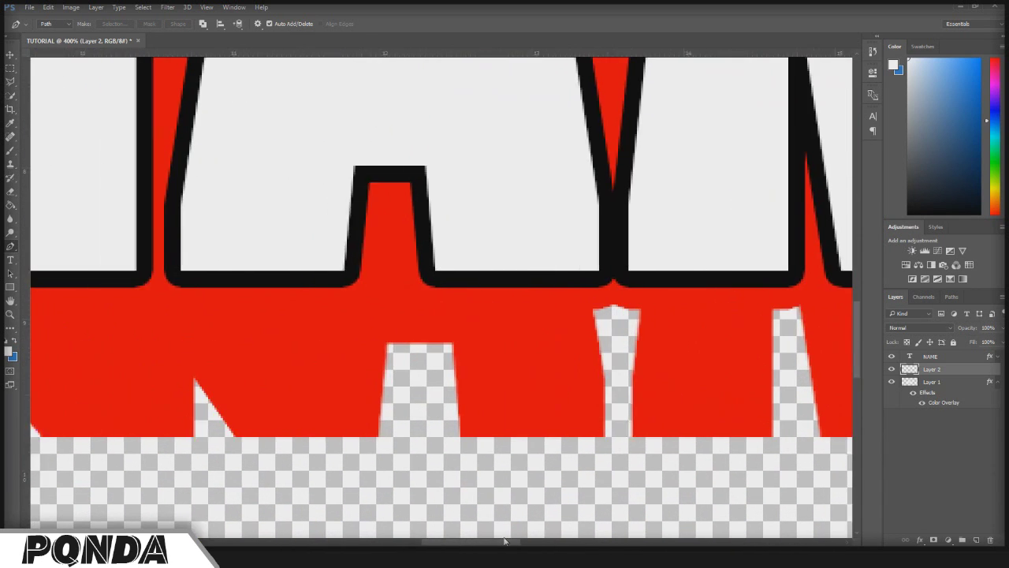
key(ctrl+plus)
click(389, 473)
click(273, 338)
click(530, 333)
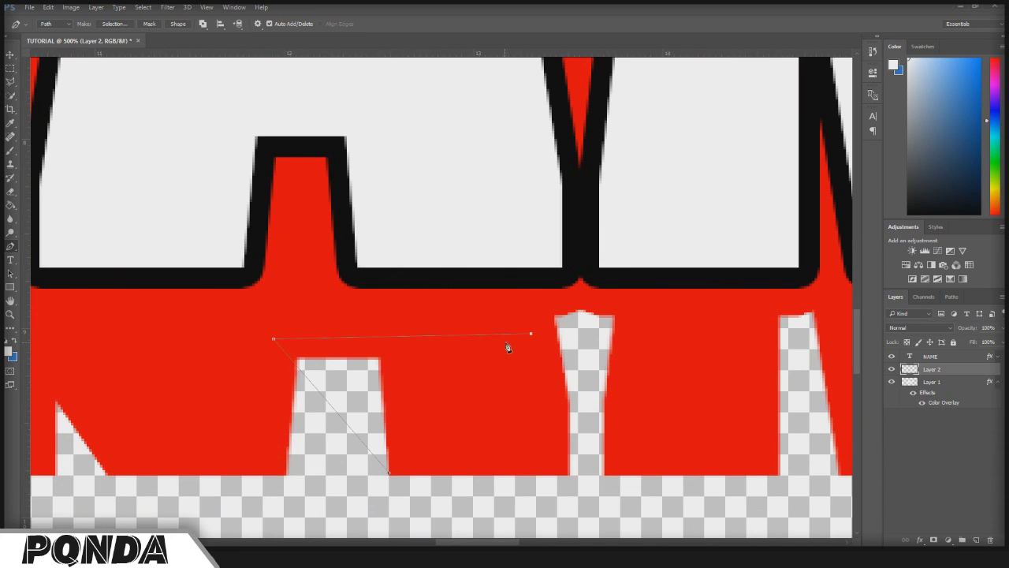
click(388, 473)
Step: Fill the path across the copied A's gap with the same red and delete the path
right_click(403, 404)
click(459, 207)
click(584, 157)
right_click(403, 418)
click(465, 168)
Step: Draw a closed four-point Pen path around the gap between the copied letters A and M
drag(455, 542, 483, 542)
click(294, 475)
click(338, 475)
click(372, 304)
click(230, 305)
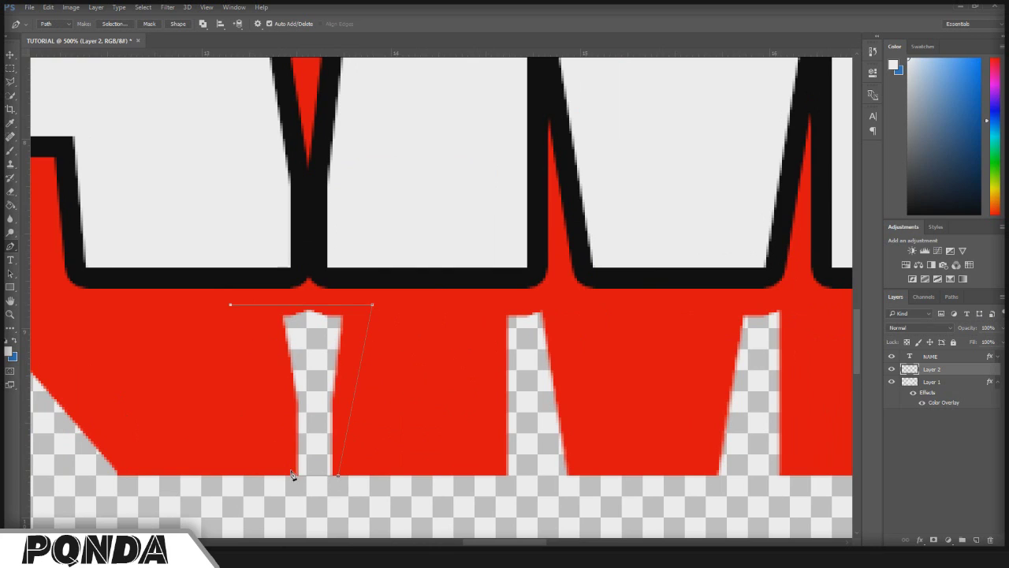
click(293, 475)
Step: Fill the path between the copied A and M with red and delete the path
right_click(294, 435)
click(339, 228)
key(Return)
click(10, 69)
click(11, 247)
right_click(318, 341)
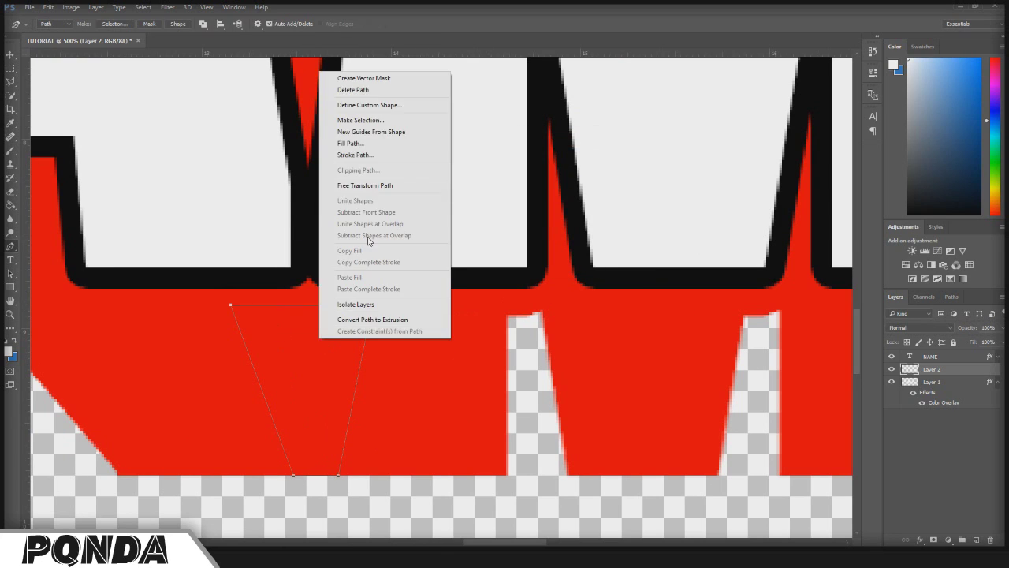
click(362, 90)
Step: Draw a closed Pen path across the upper part of the copied M's left gap, starting from its bottom-left corner
drag(484, 542, 508, 543)
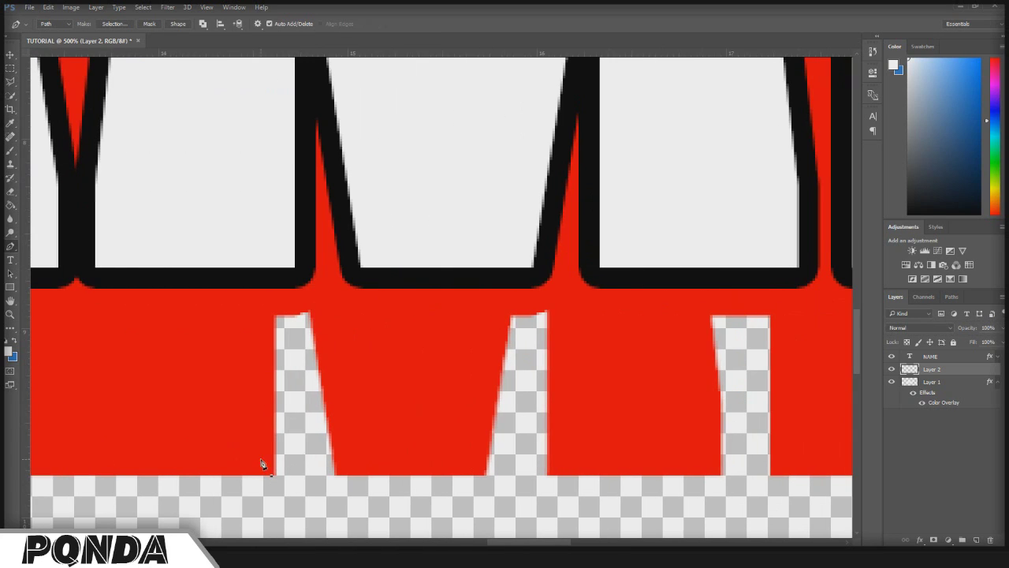
click(273, 476)
click(384, 331)
click(295, 297)
click(214, 310)
click(274, 475)
Step: Fill the path over the copied M's left gap with red and delete the path
right_click(299, 393)
click(351, 197)
key(Return)
right_click(281, 363)
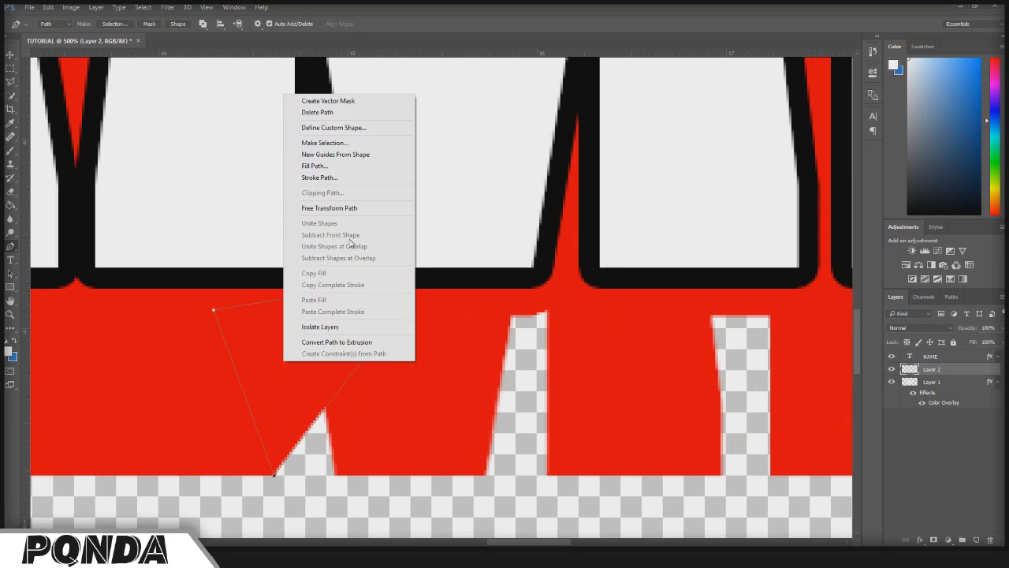
click(319, 112)
Step: Draw a closed Pen path across the upper part of the copied M's right gap, starting from its bottom-left corner
mouse_move(525, 542)
mouse_down()
mouse_move(478, 543)
mouse_move(536, 542)
mouse_up()
click(376, 476)
click(493, 352)
click(444, 298)
click(373, 304)
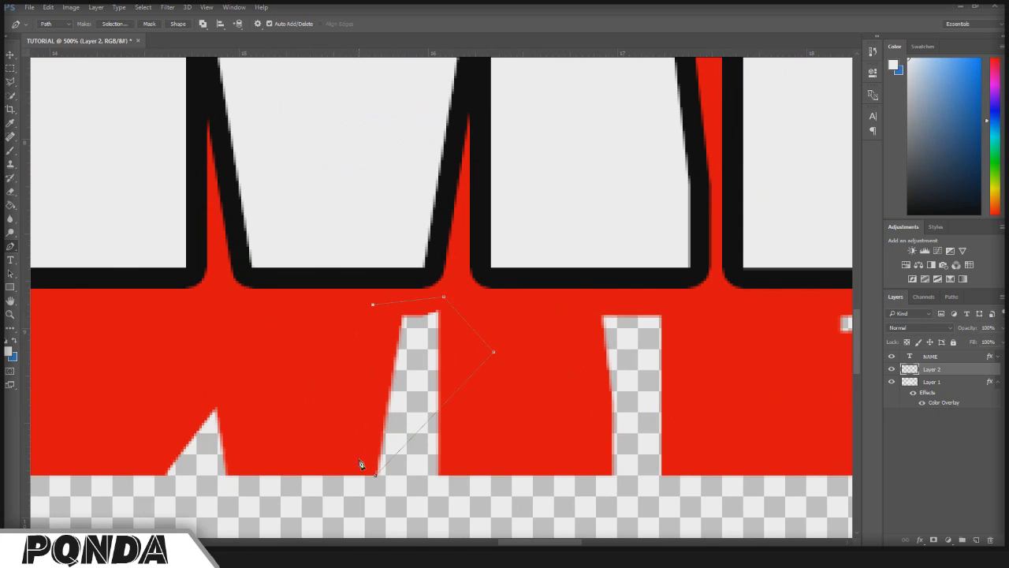
click(376, 475)
Step: Fill the path over the copied M's right gap with red and delete the path
right_click(416, 414)
click(483, 218)
click(579, 159)
right_click(432, 350)
click(491, 102)
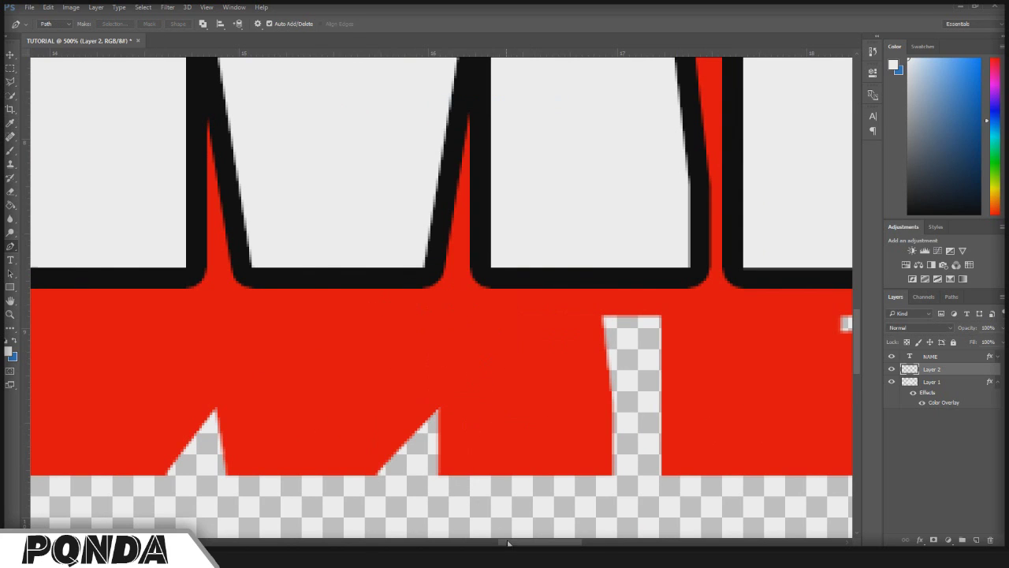
Step: Draw a closed Pen path across the upper part of the gap between the copied M and E, starting from its bottom-left corner
drag(509, 542, 538, 542)
click(333, 476)
click(448, 369)
click(395, 297)
click(332, 475)
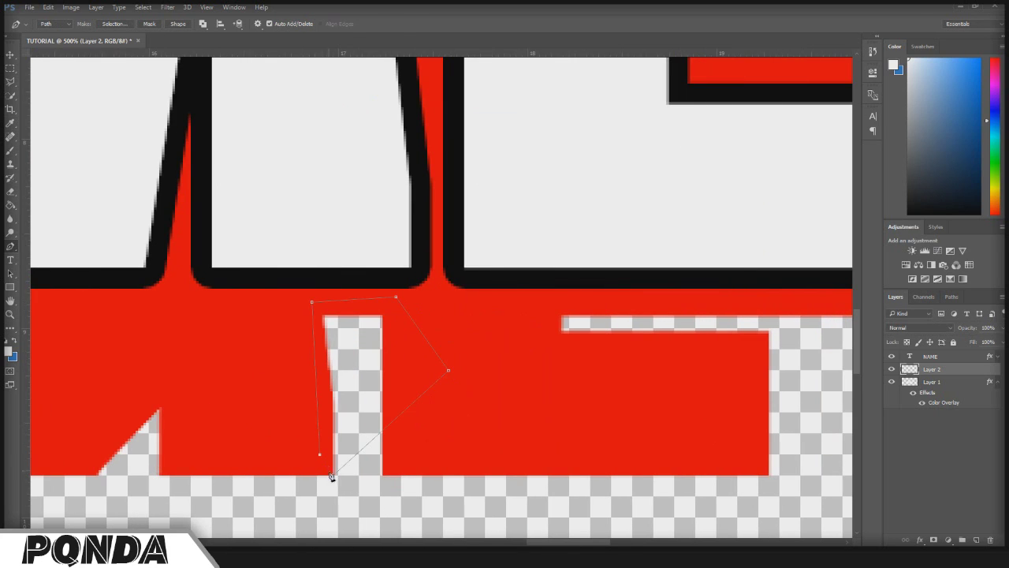
Step: Fill the path over the gap between the copied M and E with red and delete the path
right_click(351, 429)
click(408, 228)
click(576, 160)
Step: Draw a closed Pen path joining the copied E's bottom-right corner to the outlined E's bottom-right corner, covering the thin gap between them
scroll(425, 435, right, 6)
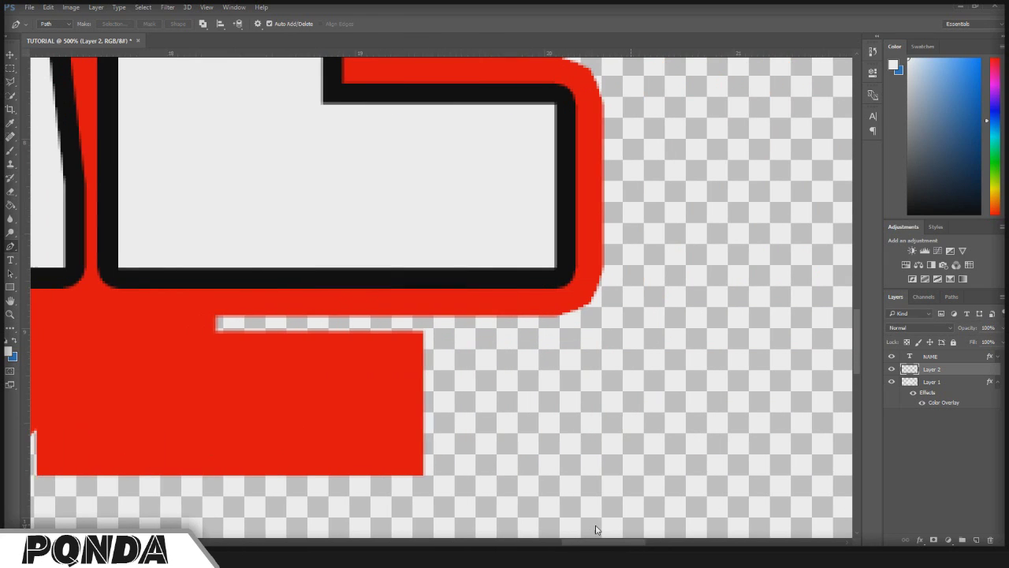
click(449, 476)
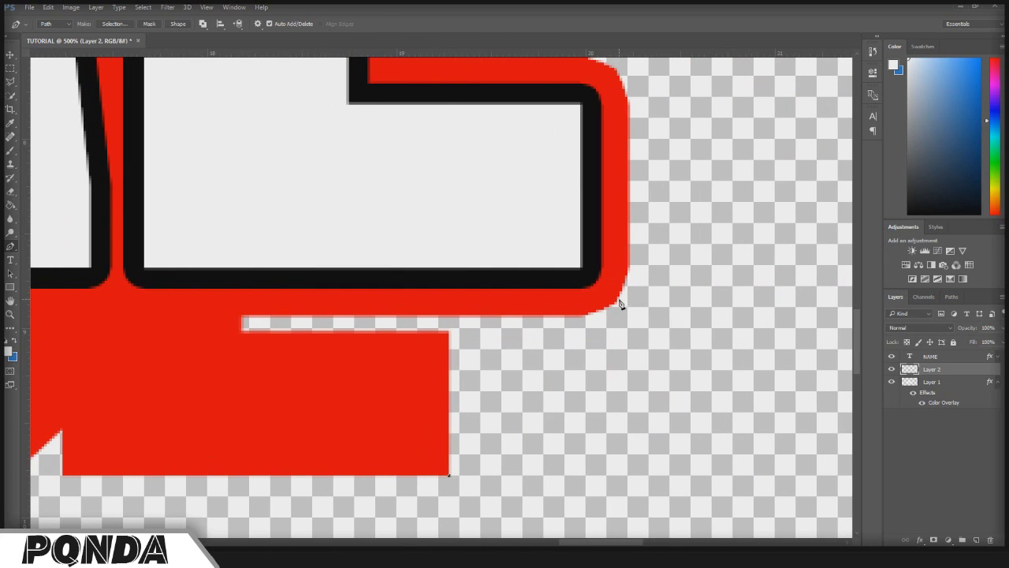
click(621, 297)
click(377, 297)
click(223, 301)
click(212, 359)
click(448, 475)
Step: Fill the path at the E's lower right corner with red and delete the path
right_click(420, 430)
click(455, 233)
key(Return)
right_click(453, 386)
click(482, 136)
Step: Draw a closed Pen path across the notch at the top of the M, starting from the outline corner on its right side
key(ctrl+minus)
key(ctrl+minus)
key(ctrl+minus)
key(ctrl+minus)
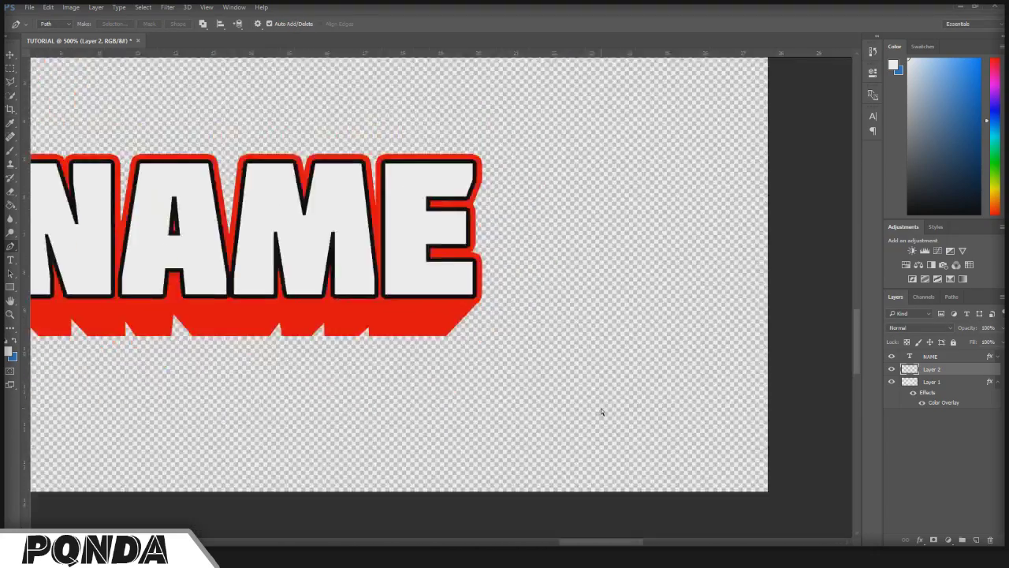
scroll(600, 408, down, 3)
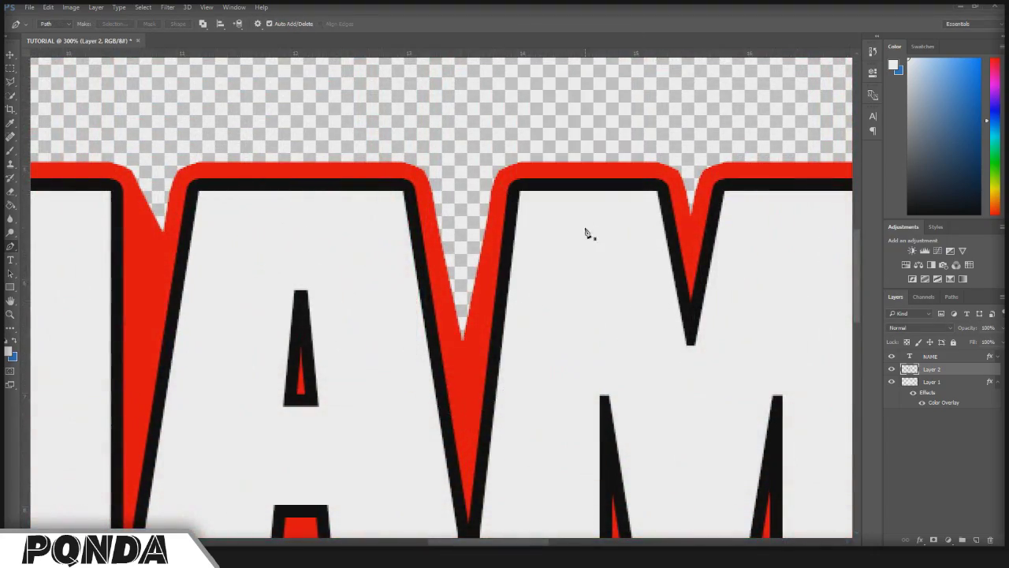
drag(443, 542, 486, 542)
click(419, 170)
click(378, 230)
click(407, 249)
click(429, 179)
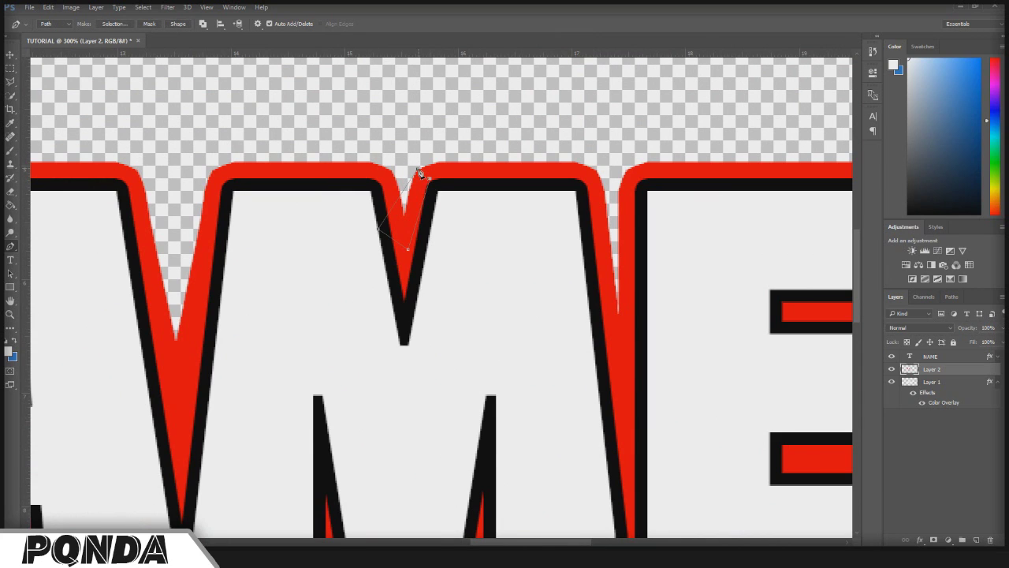
click(418, 169)
Step: Fill the path over the M's top notch with red and delete the path
right_click(417, 193)
click(457, 264)
click(503, 157)
click(503, 182)
key(Return)
key(Return)
right_click(399, 212)
click(430, 231)
Step: Draw a closed Pen path across the upper gap between the M and E and fill it with red
click(628, 185)
click(597, 338)
click(671, 230)
click(627, 185)
right_click(639, 199)
click(662, 270)
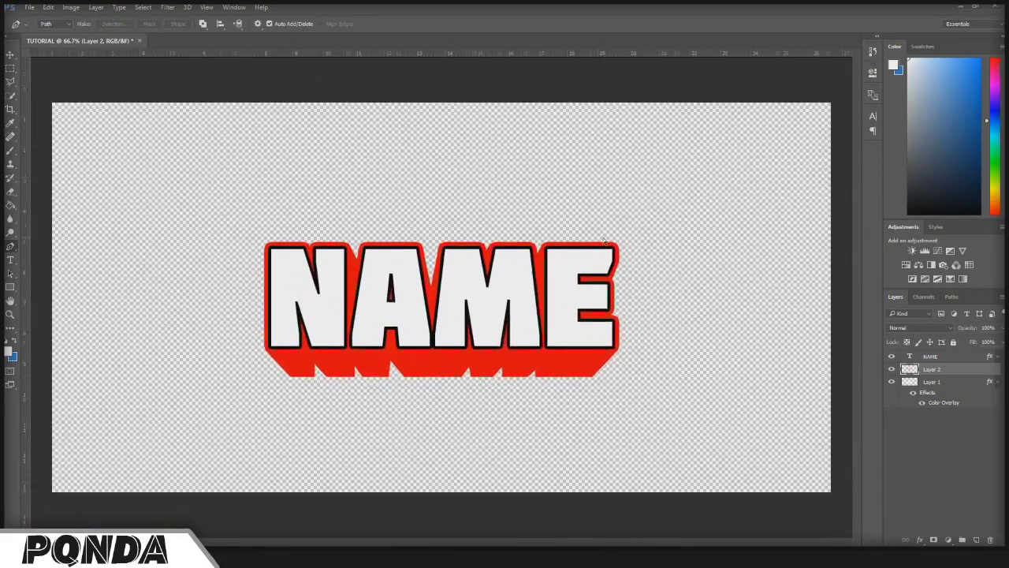
Step: Draw a closed Pen path from the N's top-right outline corner down along the red edge in the gap between the N and A
key(ctrl+plus)
key(ctrl+plus)
key(ctrl+plus)
key(ctrl+plus)
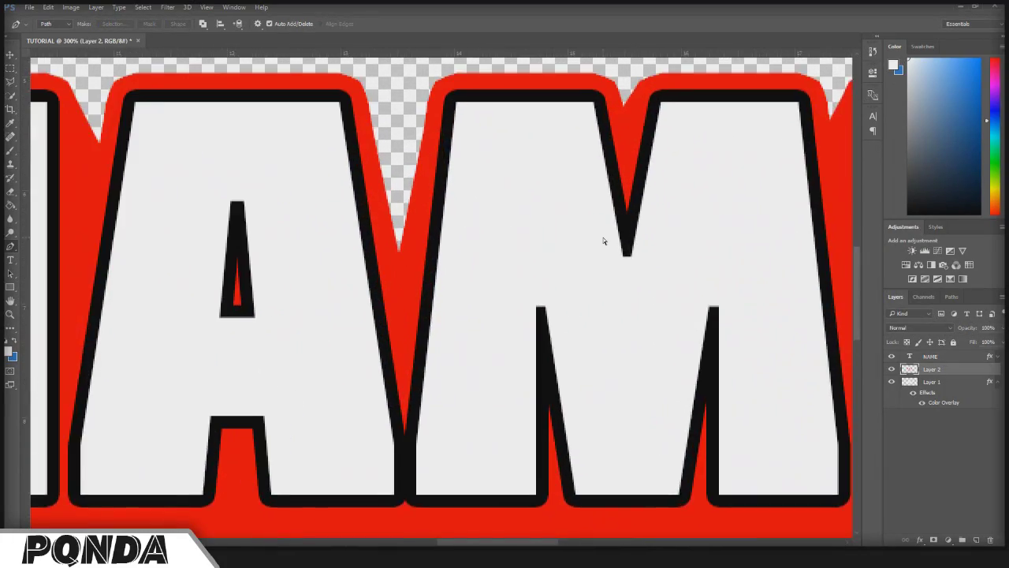
drag(520, 543, 468, 542)
scroll(383, 207, up, 3)
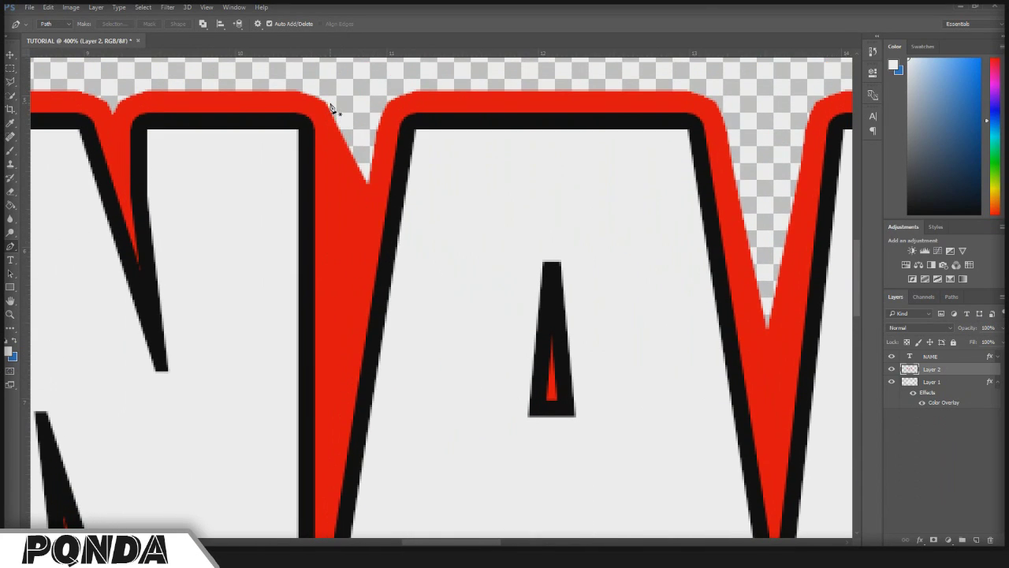
click(326, 107)
click(376, 191)
click(362, 206)
click(326, 107)
Step: Fill the path between the N and A with red and delete the path
right_click(341, 150)
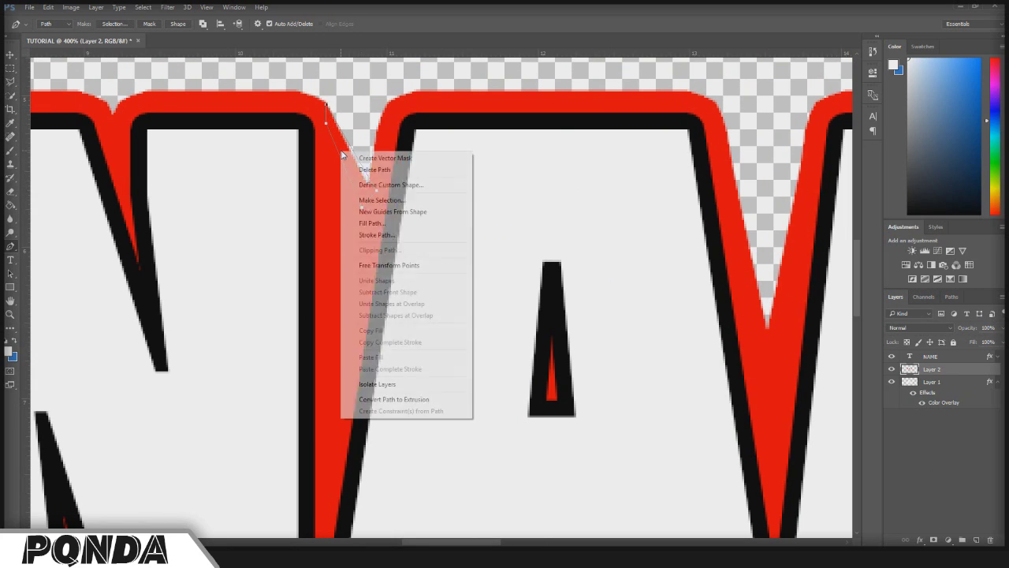
click(385, 223)
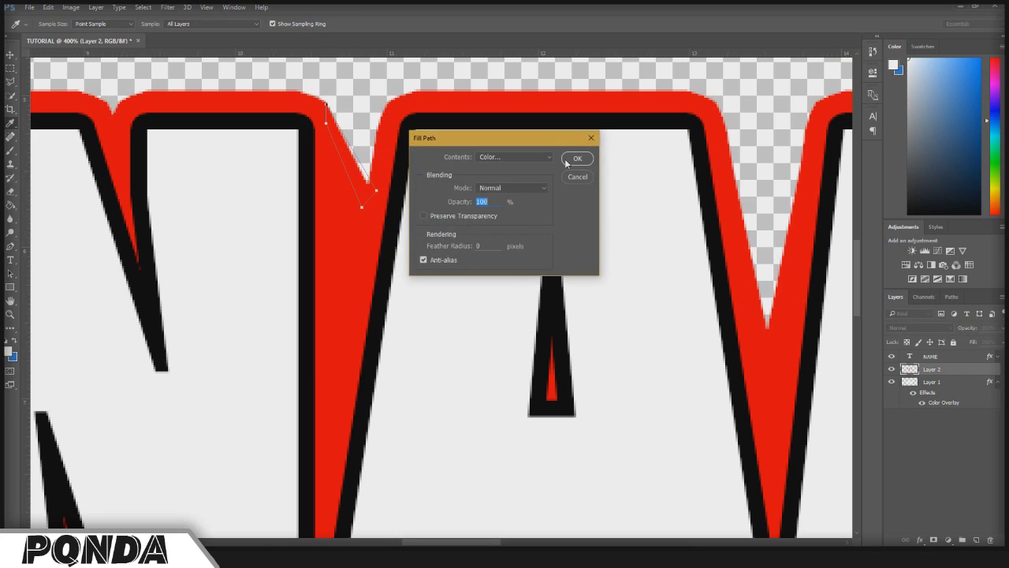
click(578, 158)
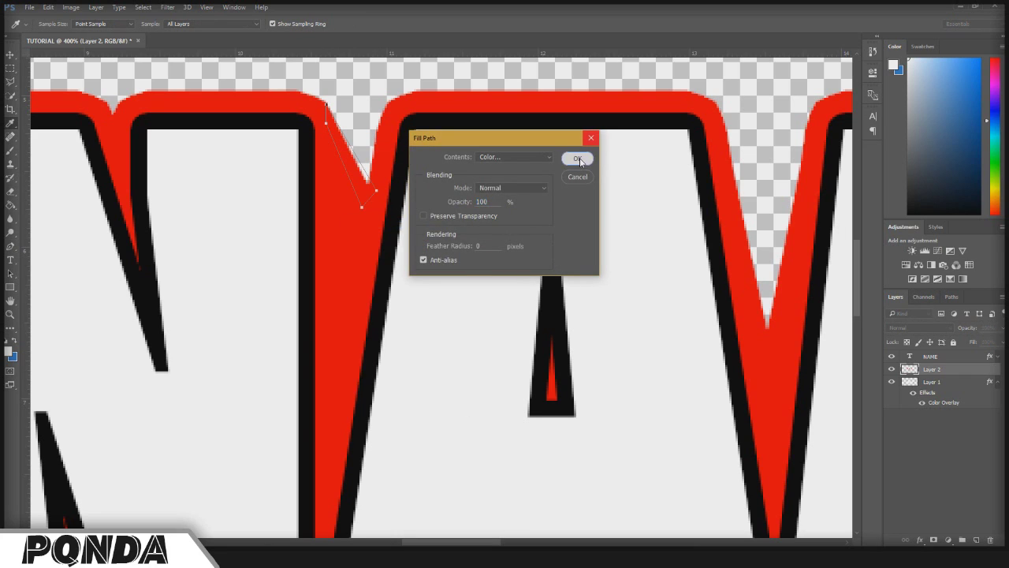
right_click(356, 171)
click(376, 176)
click(382, 171)
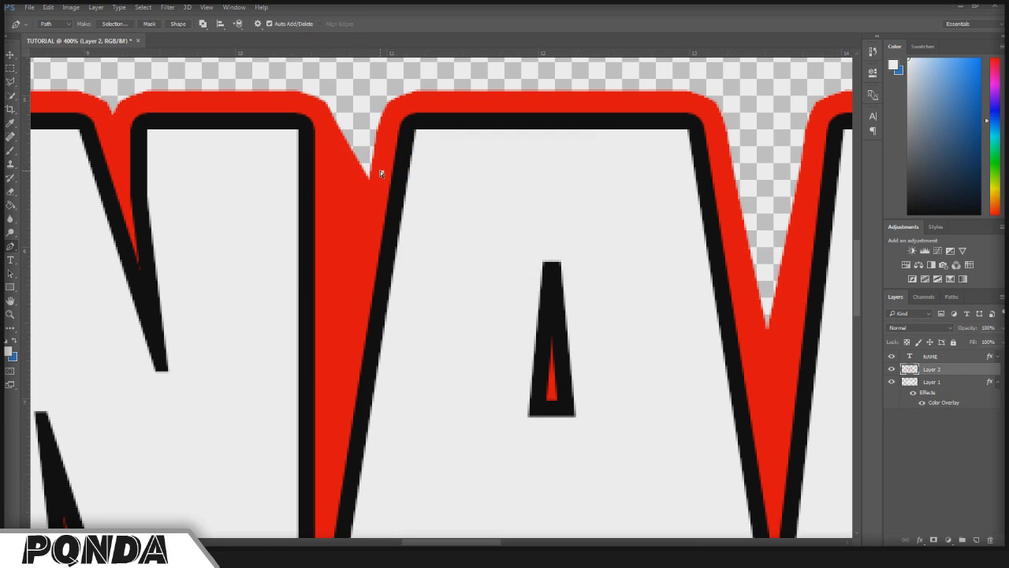
right_click(404, 197)
click(427, 211)
Step: Merge the NAME text layer, Layer 2 and Layer 1 into a single layer
key(ctrl+minus)
key(ctrl+minus)
key(ctrl+minus)
key(ctrl+minus)
key(ctrl+minus)
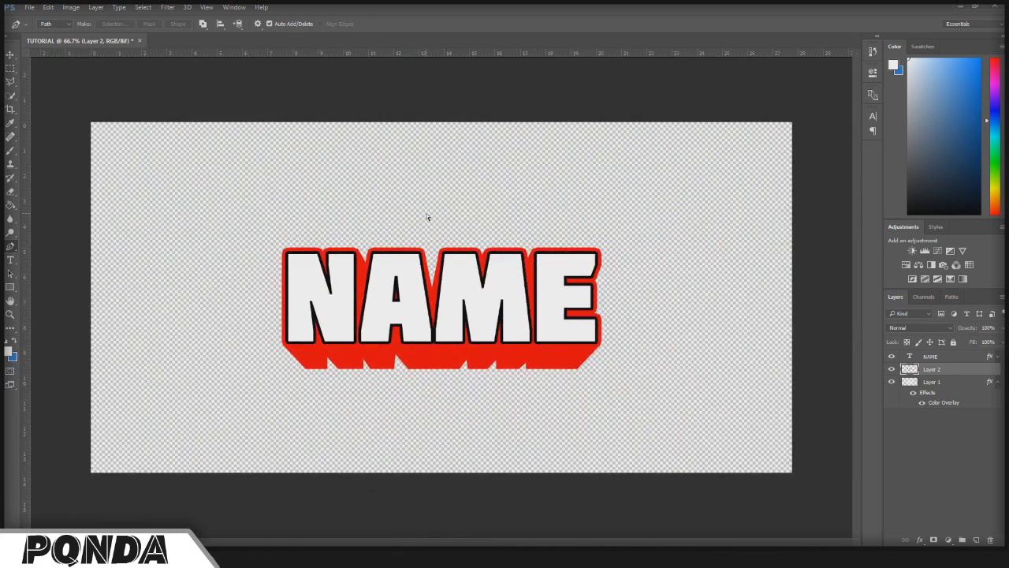
key(ctrl+plus)
click(997, 382)
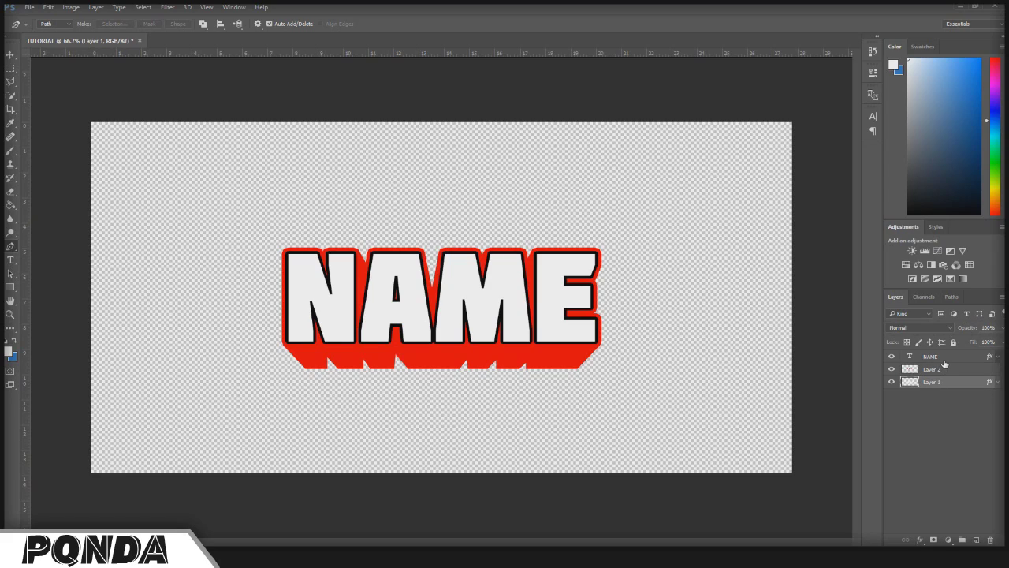
click(986, 402)
key(ctrl+e)
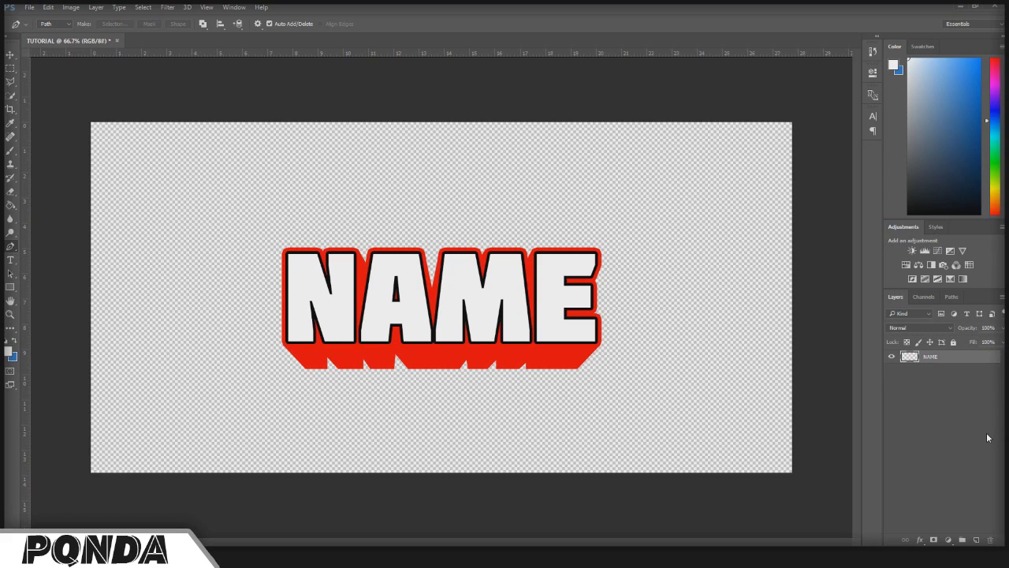
Step: Apply an 8 px outside Stroke style to the merged NAME layer, trying white (ffffff) but keeping black (000000) as its color
click(950, 367)
right_click(943, 358)
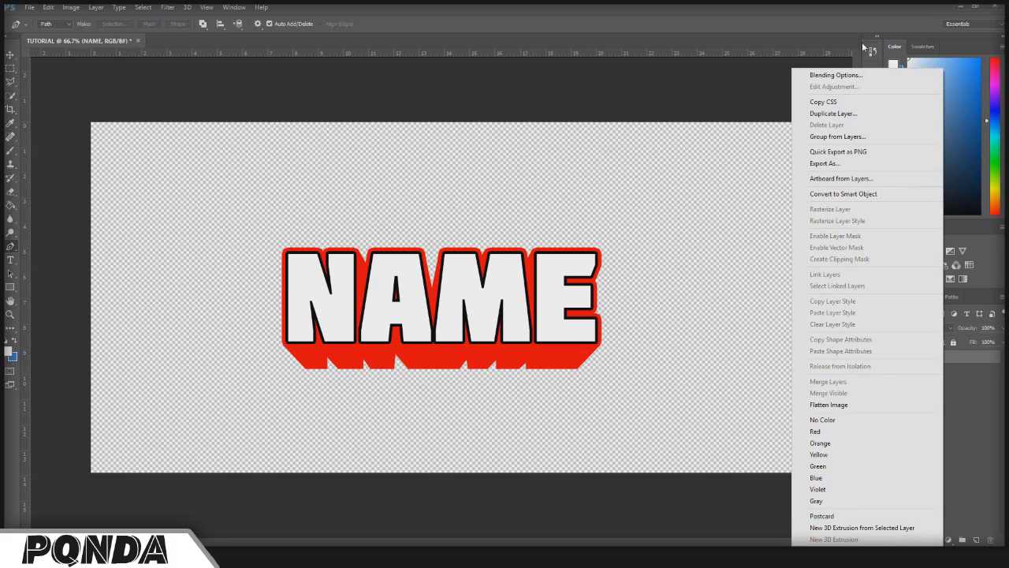
click(866, 74)
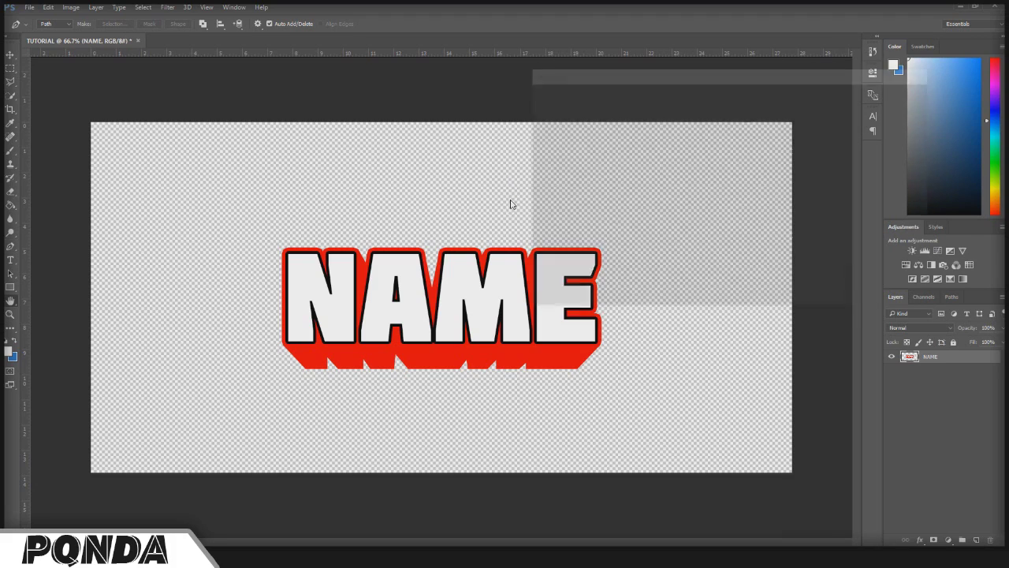
click(573, 162)
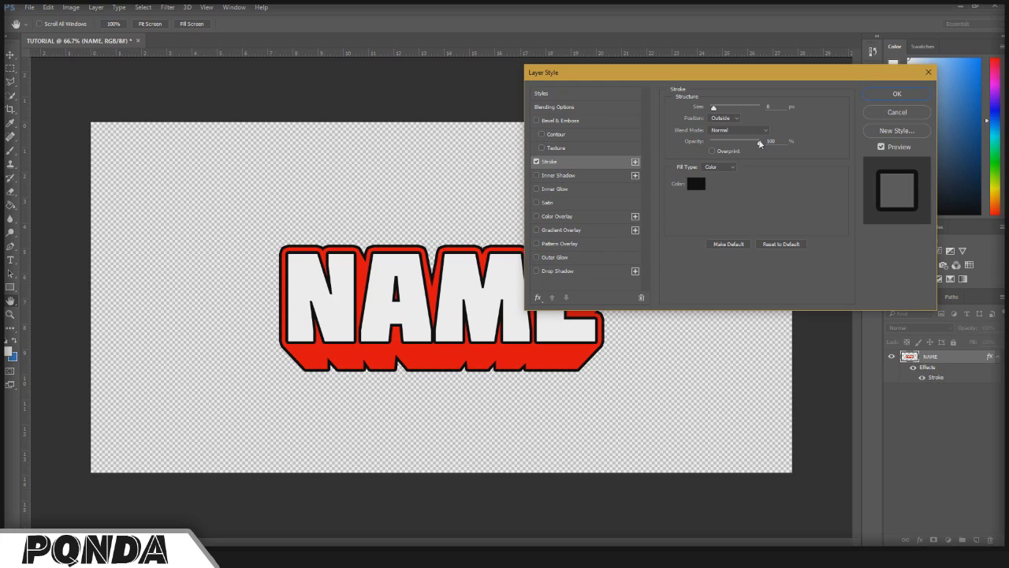
click(698, 181)
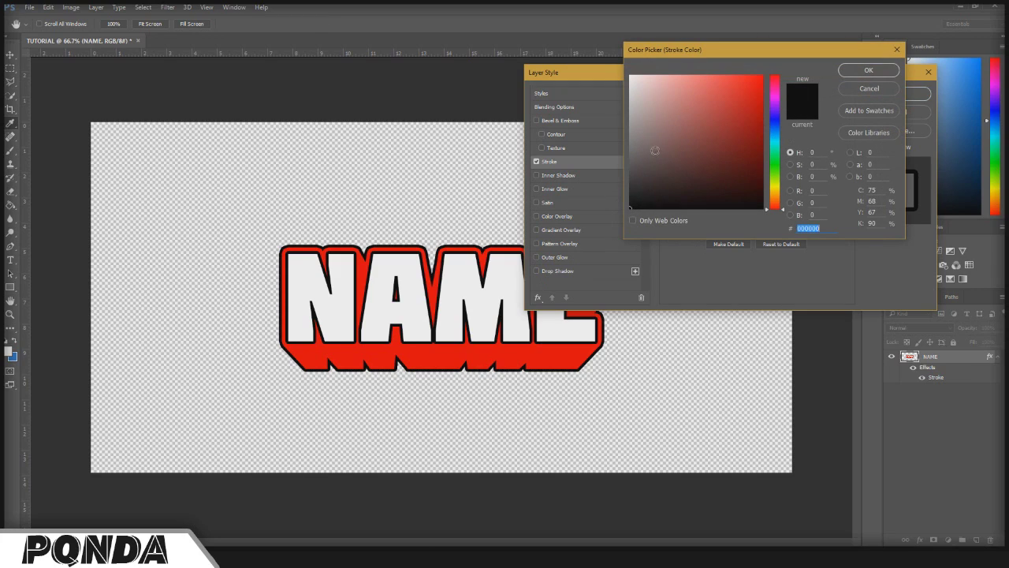
text(ffffff)
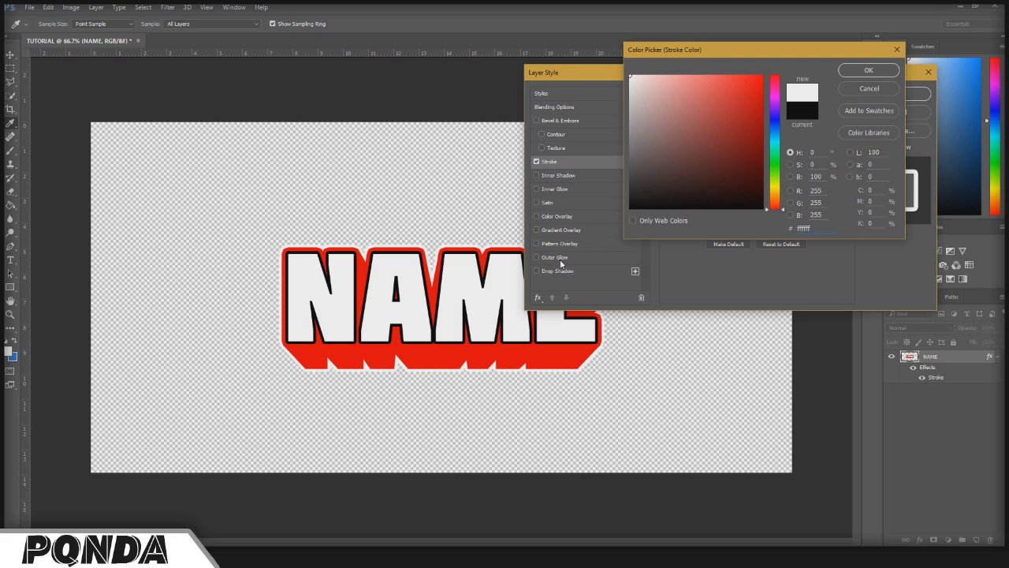
drag(652, 200, 577, 257)
click(883, 75)
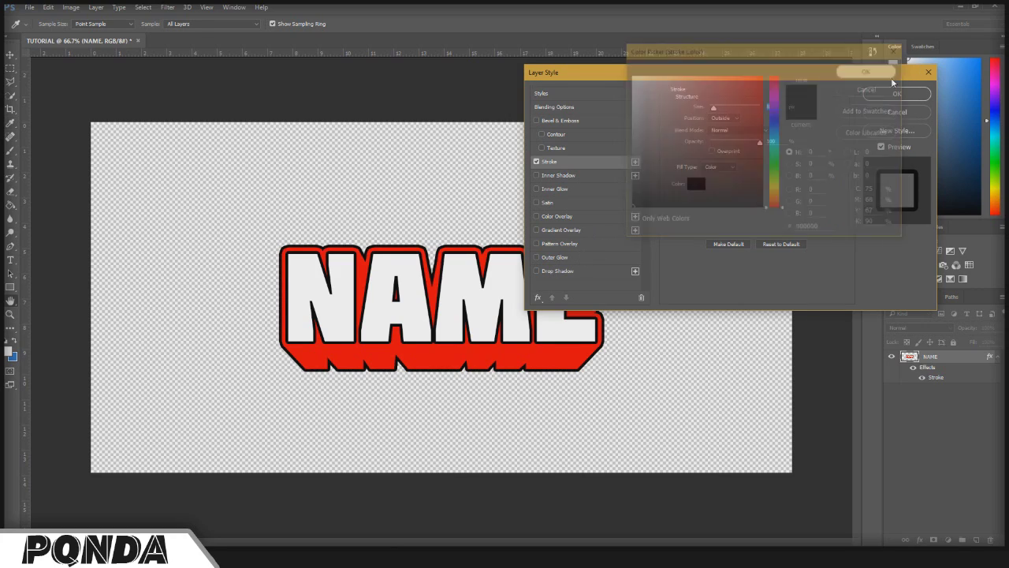
click(896, 93)
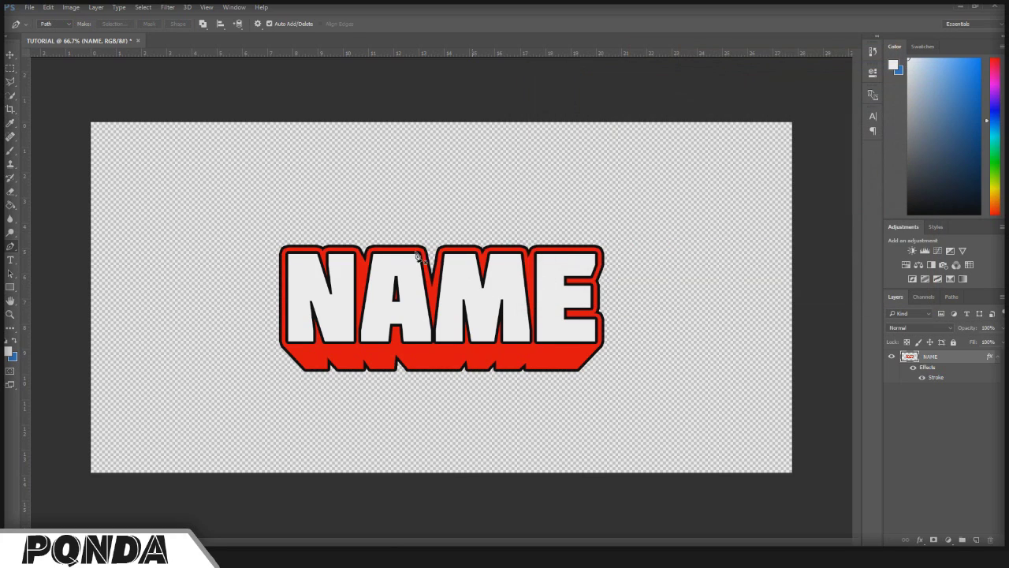
Step: Put the merged NAME layer into Warp transform with the Arc Lower style
click(10, 68)
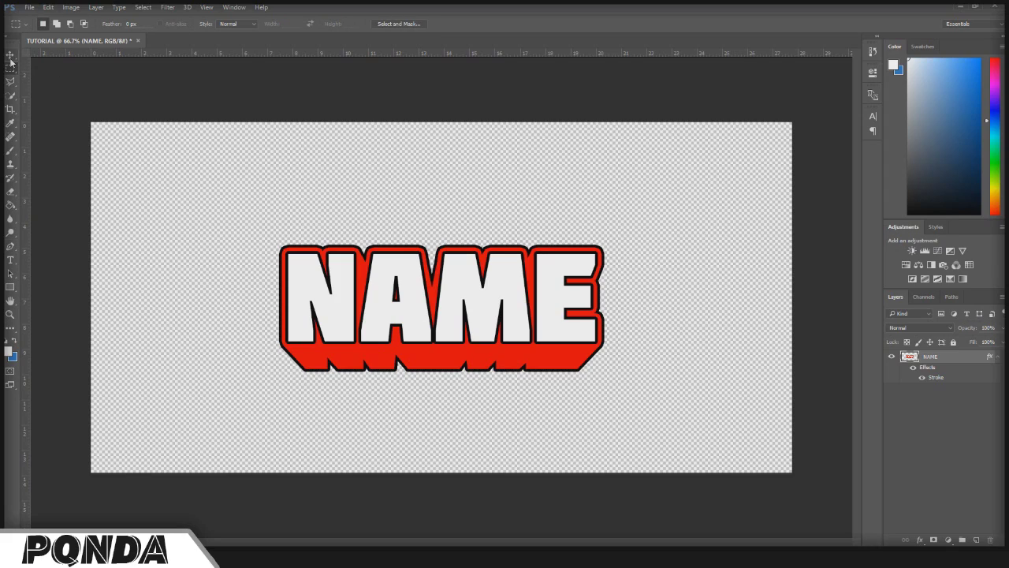
key(ctrl+t)
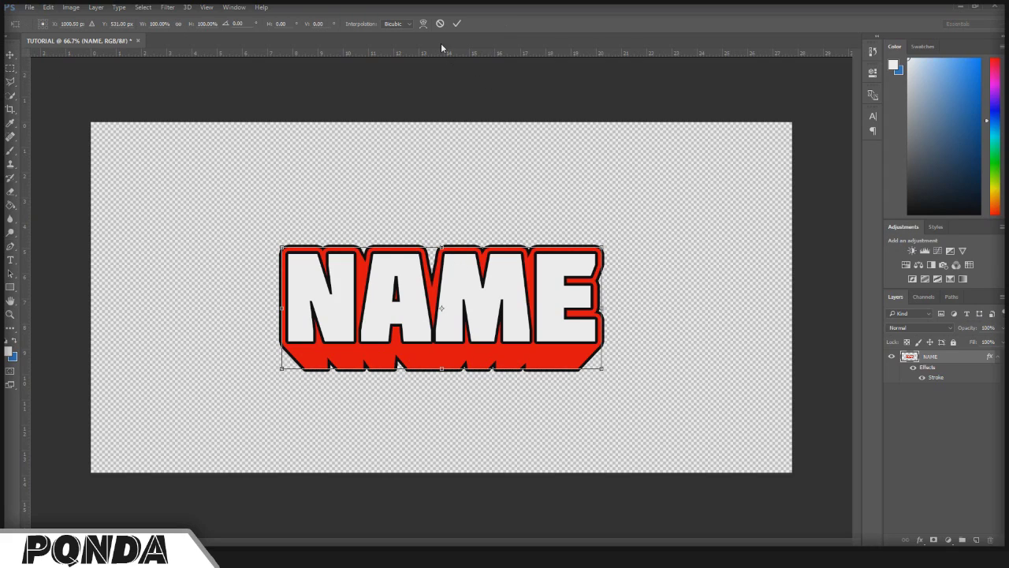
click(424, 24)
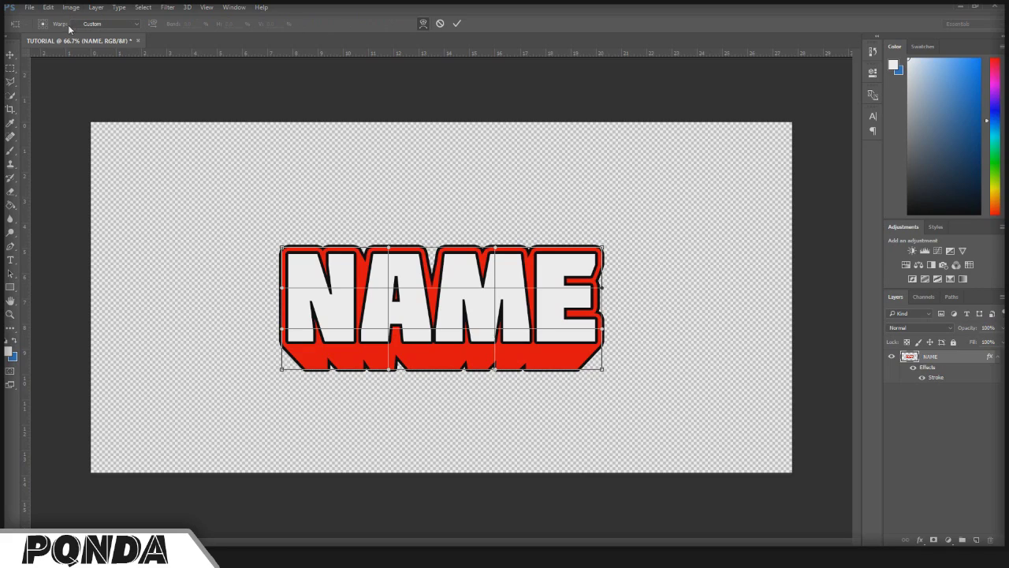
click(96, 26)
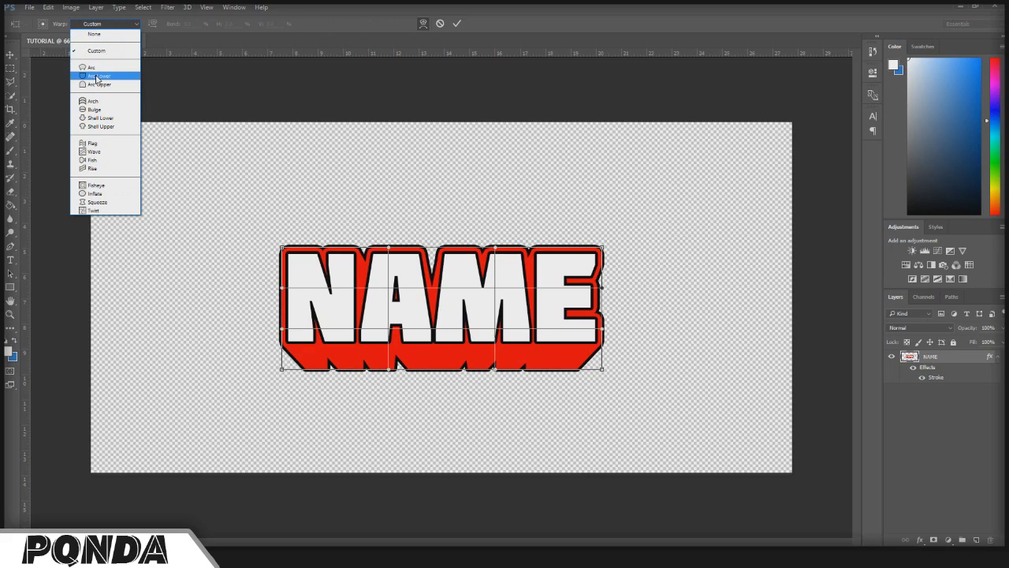
click(96, 76)
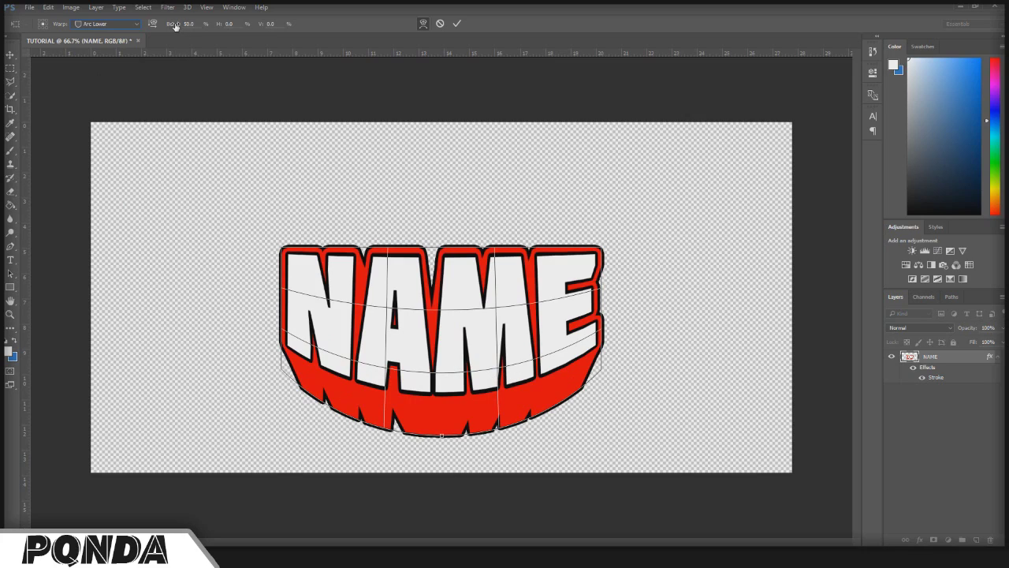
Step: Set the Arc Lower warp's bend to -6.5% and apply the transform
drag(173, 26, 55, 37)
drag(115, 27, 172, 26)
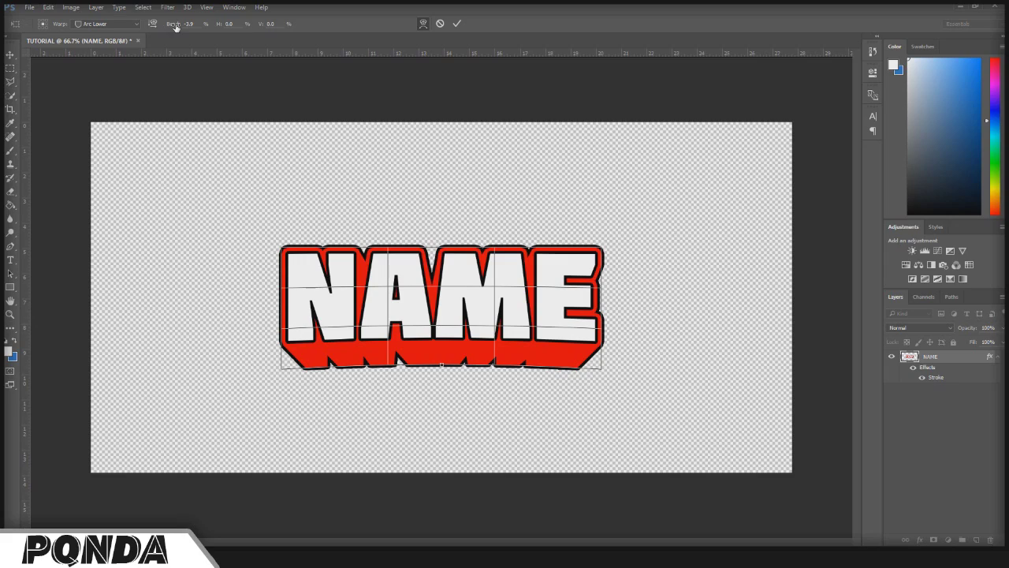
click(189, 24)
key(BackSpace)
text(-6)
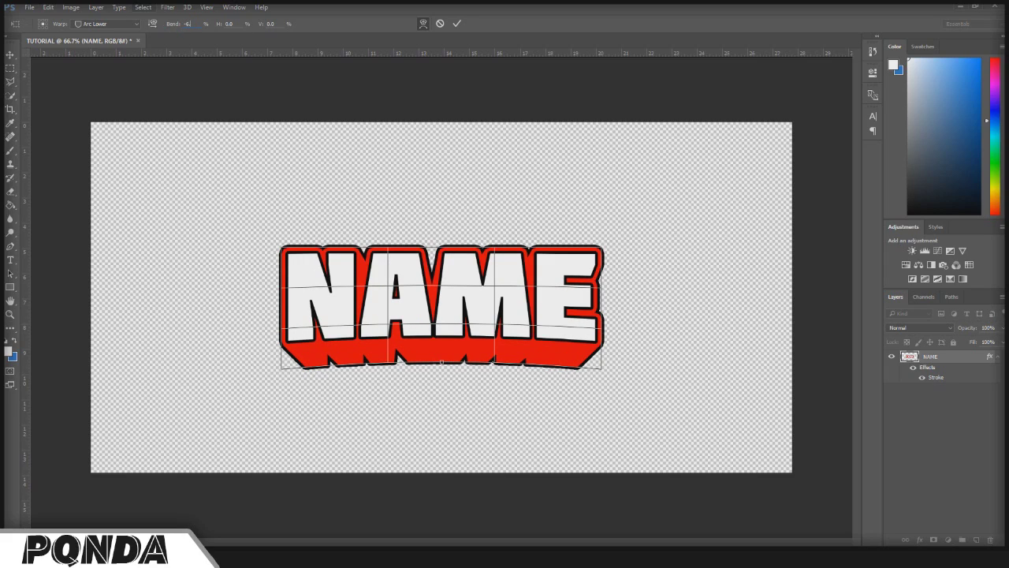
click(455, 24)
Step: Select the whole canvas, align the logo to its vertical center, and deselect
click(10, 68)
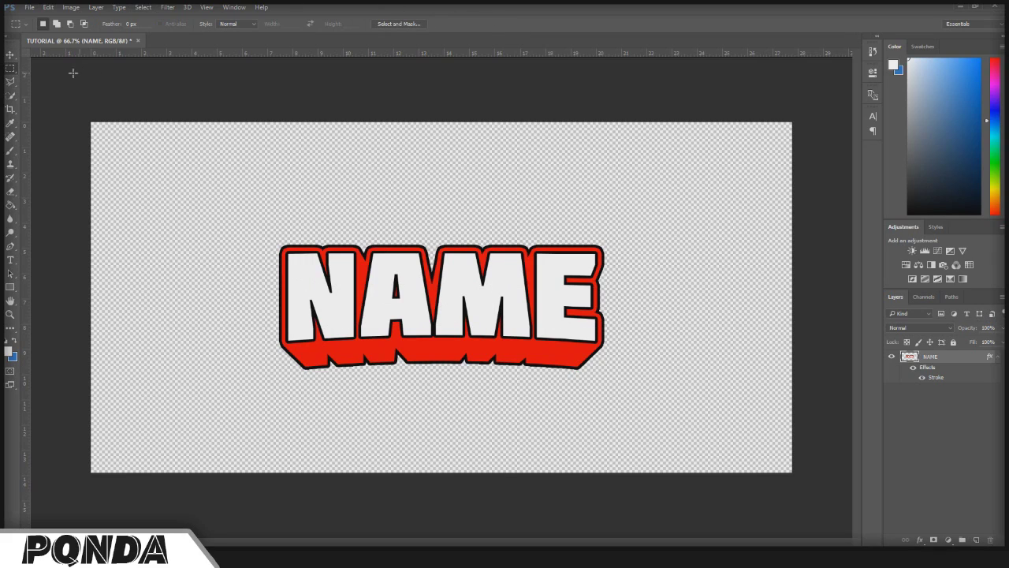
click(10, 55)
key(ctrl+a)
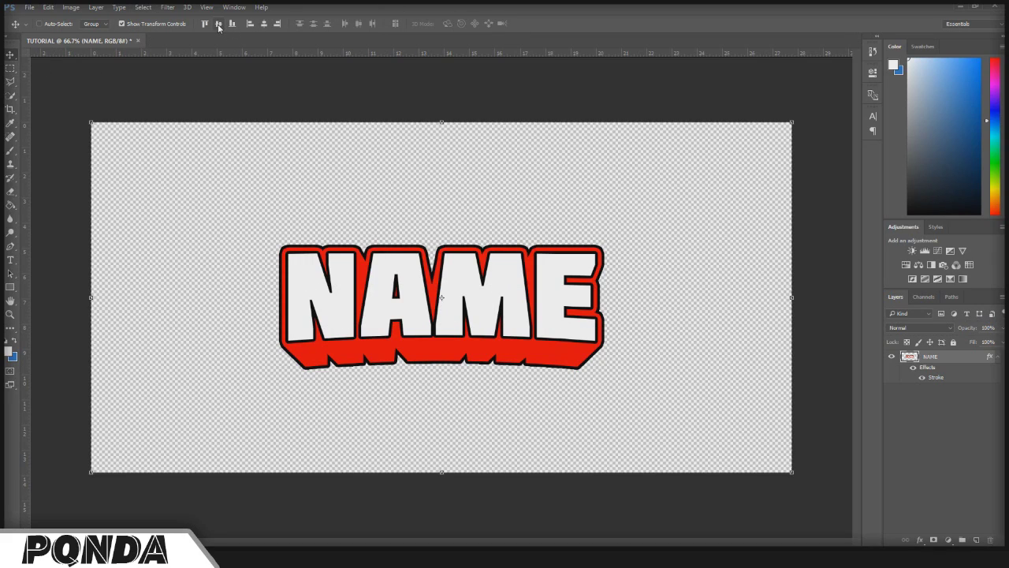
click(218, 24)
click(10, 68)
key(ctrl+d)
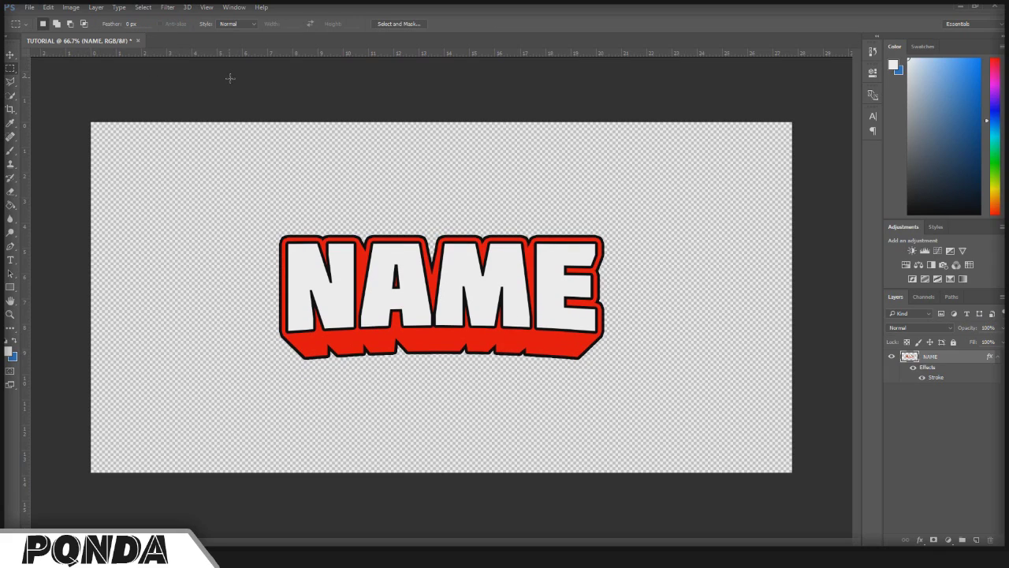